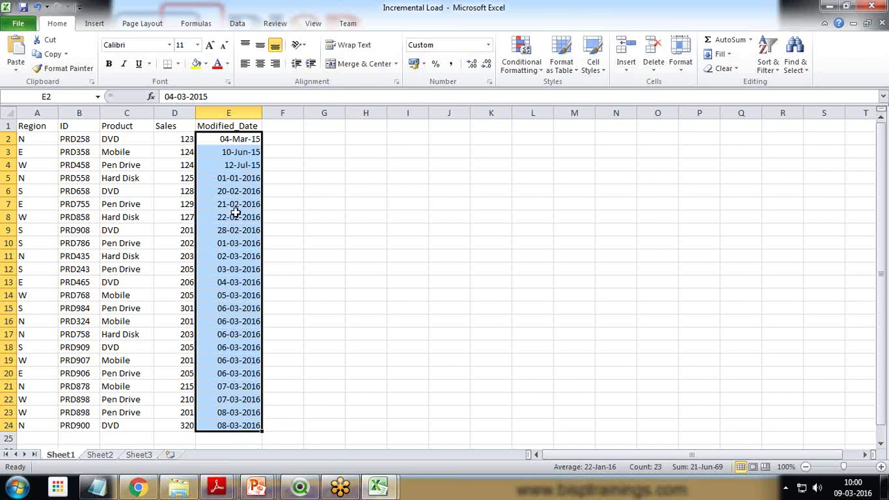
Re-enter 04-03-2015 in cell E2.
{"action": "left_click", "coordinate": [228, 139]}
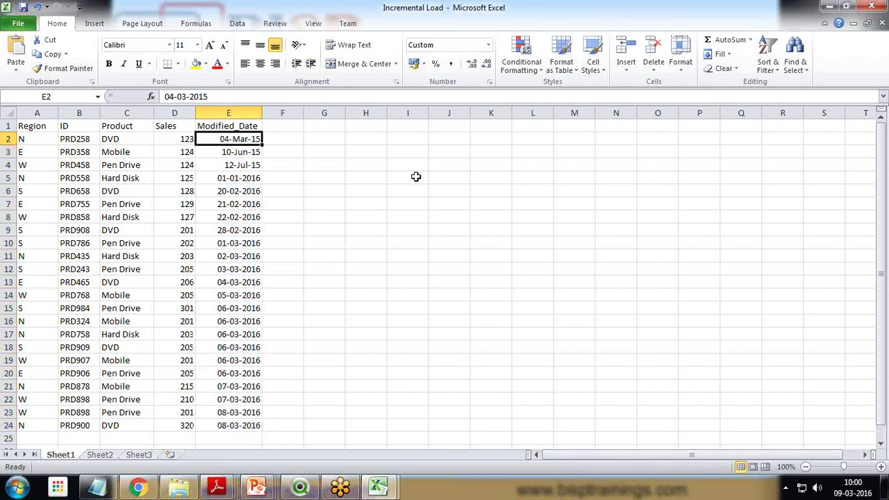
{"action": "type", "text": "04-03-2015"}
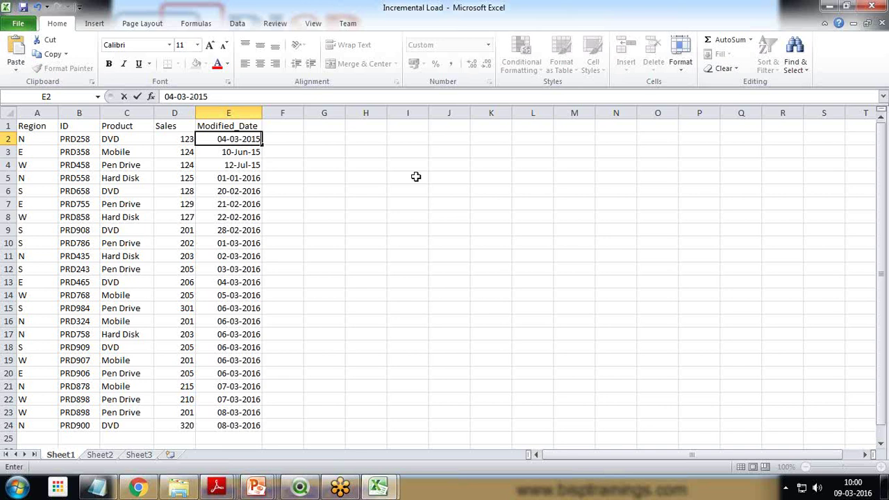
{"action": "key", "text": "Return"}
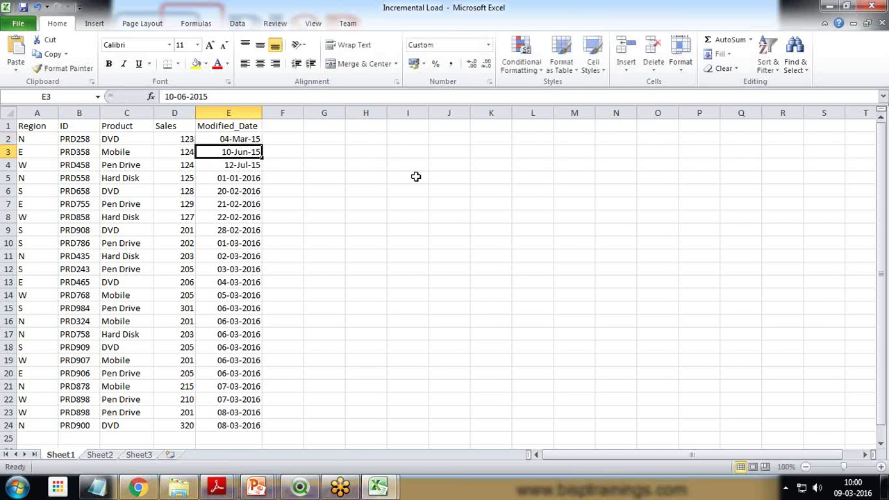
Copy the dd-Mmm-yy date format from E4 and E3 onto E2 and E5:E24.
{"action": "left_click", "coordinate": [234, 172]}
{"action": "key", "text": "alt+h"}
{"action": "key", "text": "f"}
{"action": "key", "text": "p"}
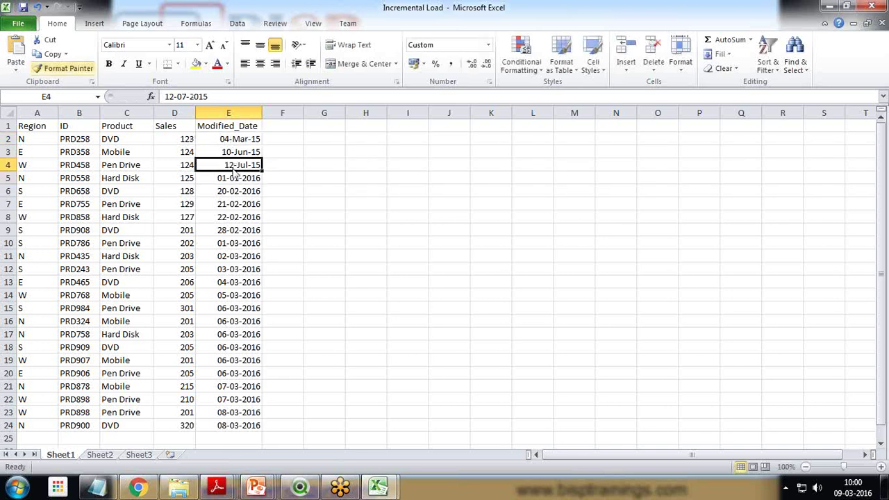
{"action": "left_click", "coordinate": [240, 142]}
{"action": "left_click", "coordinate": [230, 152]}
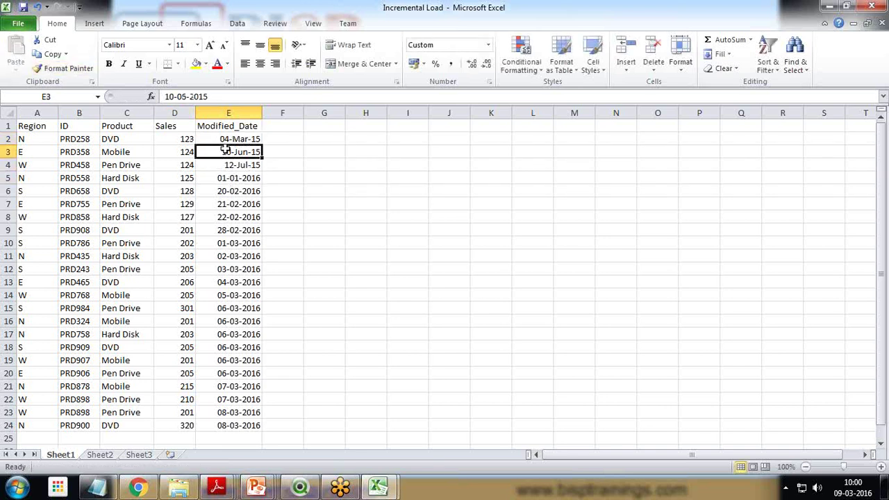
{"action": "key", "text": "alt+h"}
{"action": "key", "text": "f"}
{"action": "key", "text": "p"}
{"action": "left_click_drag", "start_coordinate": [250, 179], "coordinate": [258, 427]}
{"action": "left_click", "coordinate": [307, 320]}
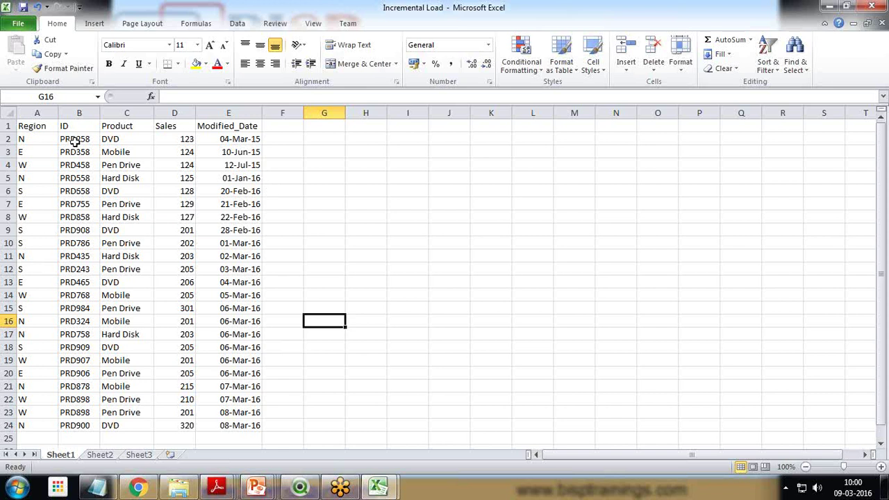
Change the ID in B23 from PRD898 to PRD123.
{"action": "left_click", "coordinate": [82, 412]}
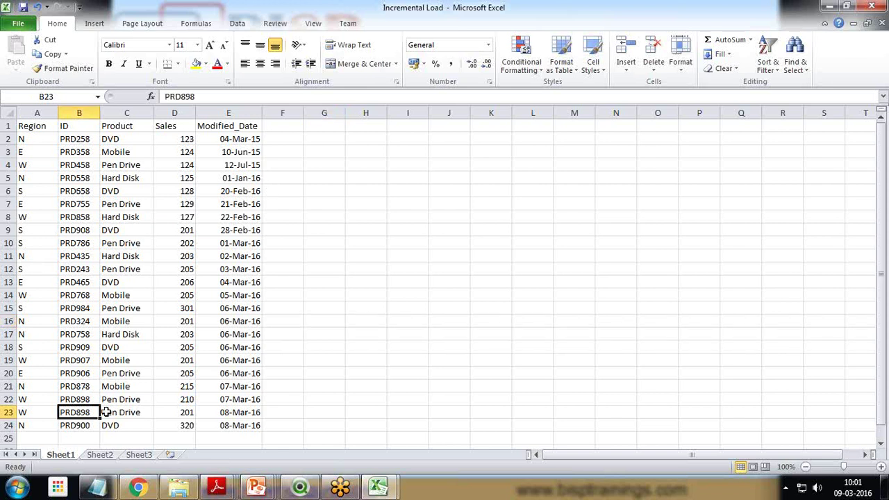
{"action": "type", "text": "P"}
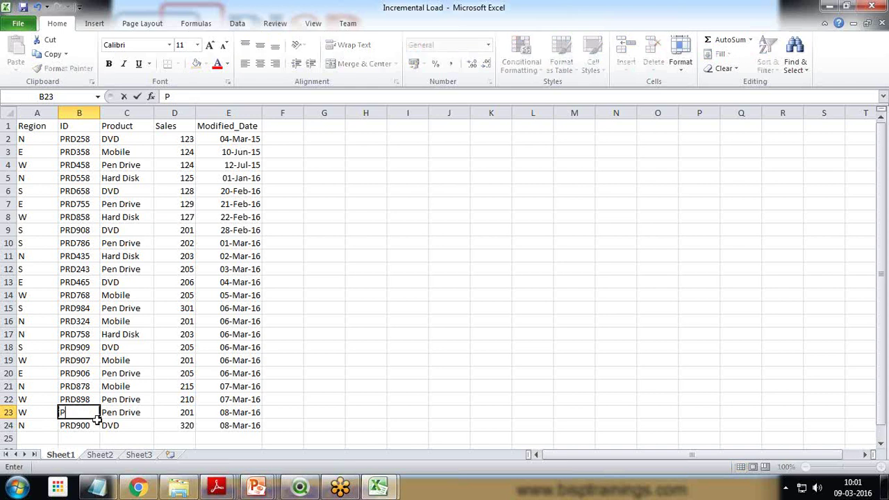
{"action": "type", "text": "RD123"}
{"action": "left_click", "coordinate": [435, 343]}
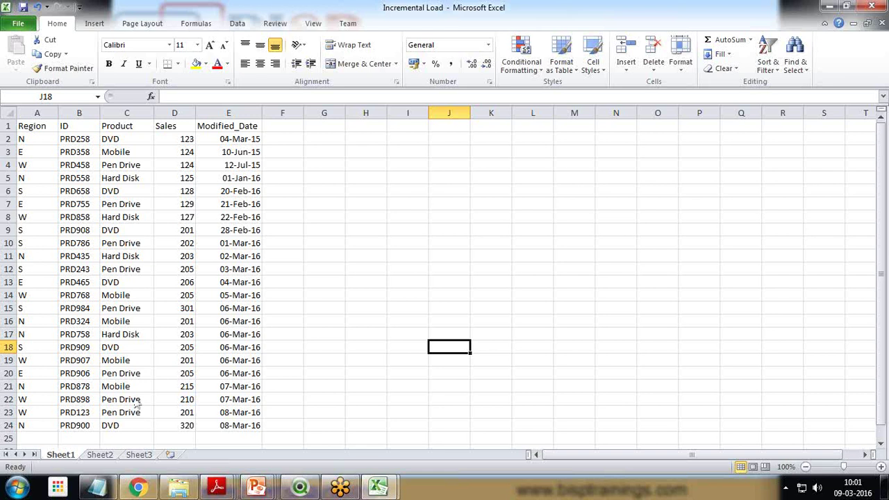
Launch QlikView from the Start search and maximise its window.
{"action": "left_click", "coordinate": [17, 488]}
{"action": "type", "text": "qlik"}
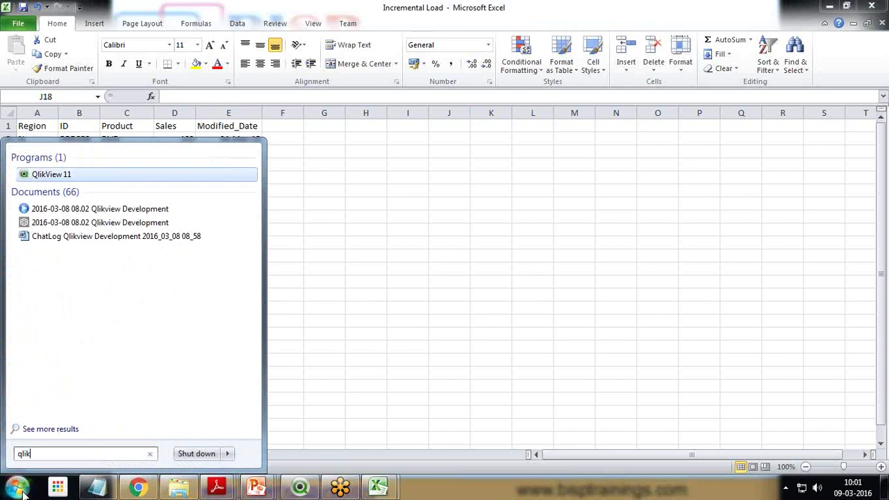
{"action": "key", "text": "Return"}
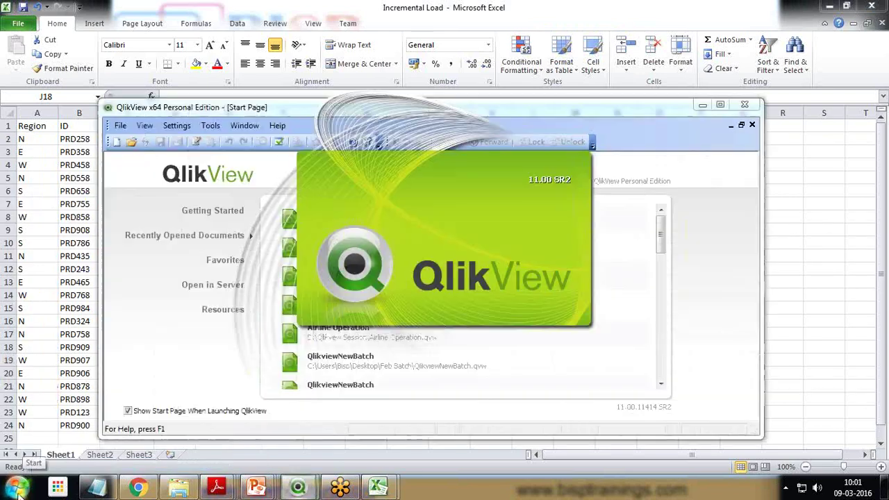
{"action": "left_click", "coordinate": [721, 104]}
Create a new document saved as incrementalsample and open its load script editor.
{"action": "left_click", "coordinate": [14, 41]}
{"action": "left_click", "coordinate": [57, 40]}
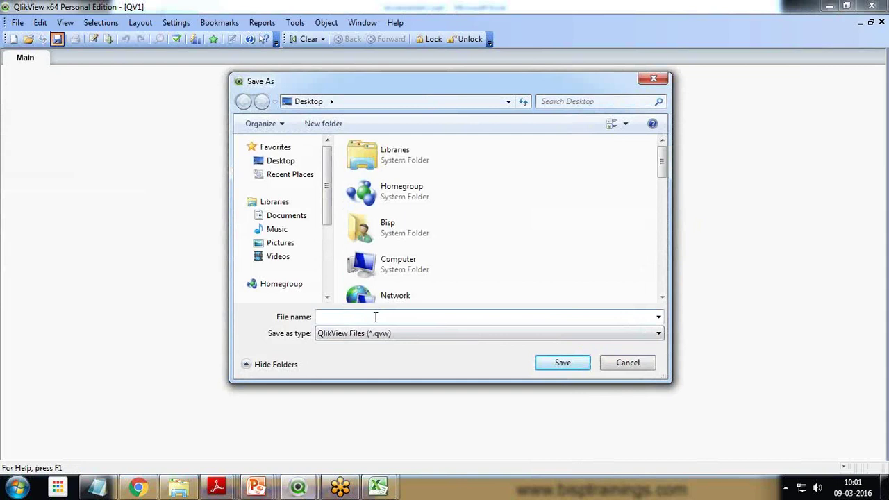
{"action": "type", "text": "incrementalsample"}
{"action": "key", "text": "Return"}
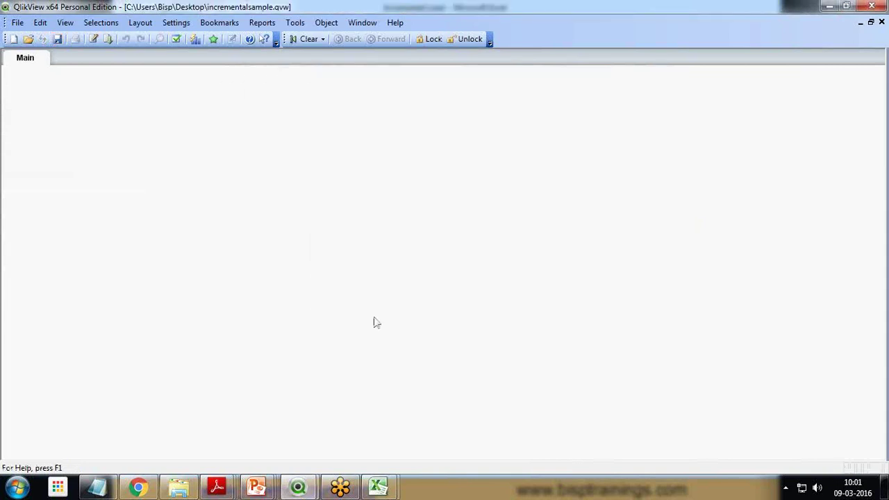
{"action": "left_click", "coordinate": [93, 39]}
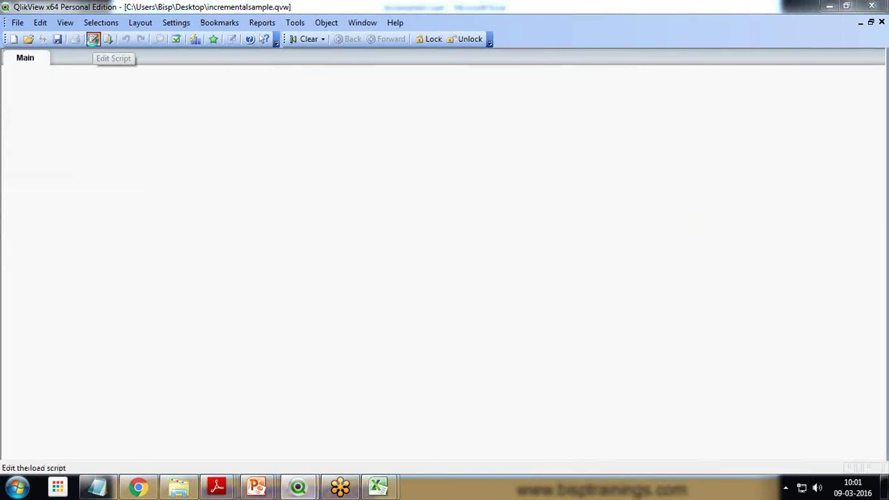
Load Incremental Load.xlsx from the Desktop with embedded labels, labelled [IncrementalData]:.
{"action": "left_click", "coordinate": [455, 352]}
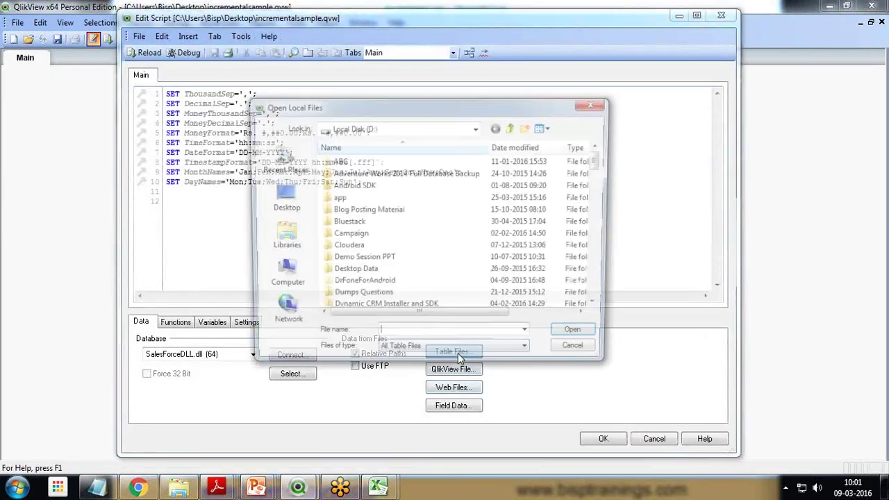
{"action": "left_click", "coordinate": [280, 198]}
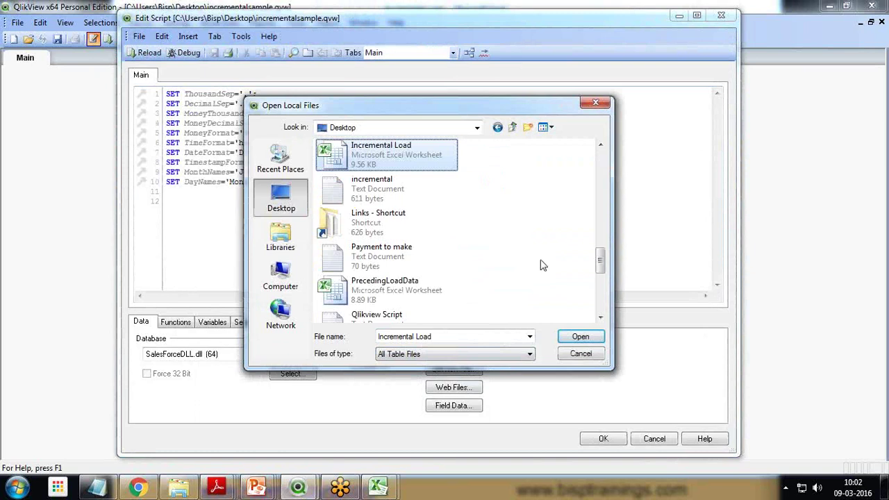
{"action": "left_click", "coordinate": [581, 336]}
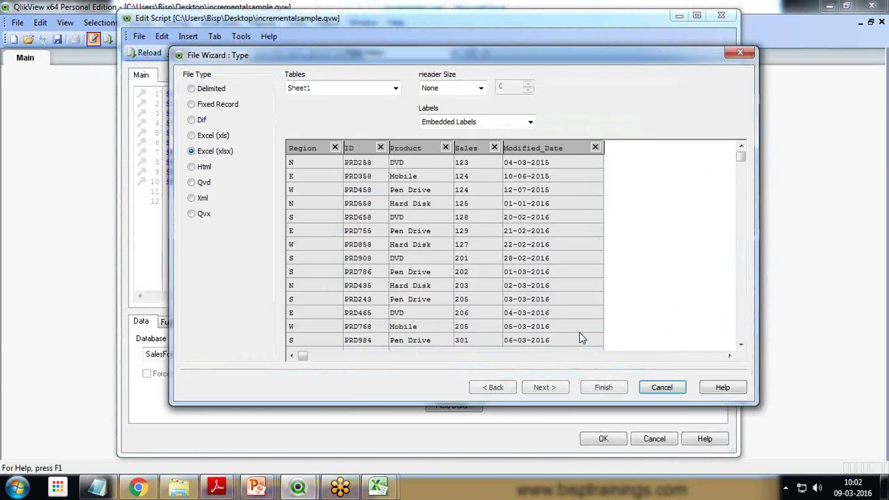
{"action": "left_click", "coordinate": [466, 123]}
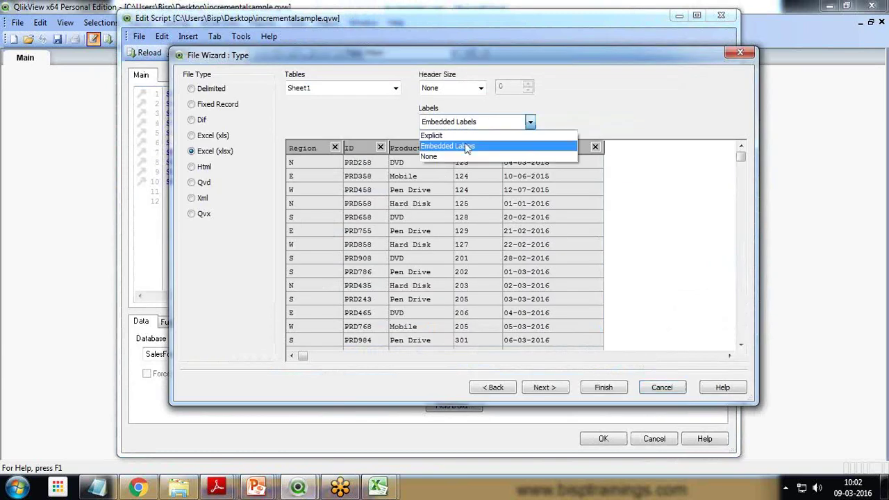
{"action": "left_click", "coordinate": [466, 148]}
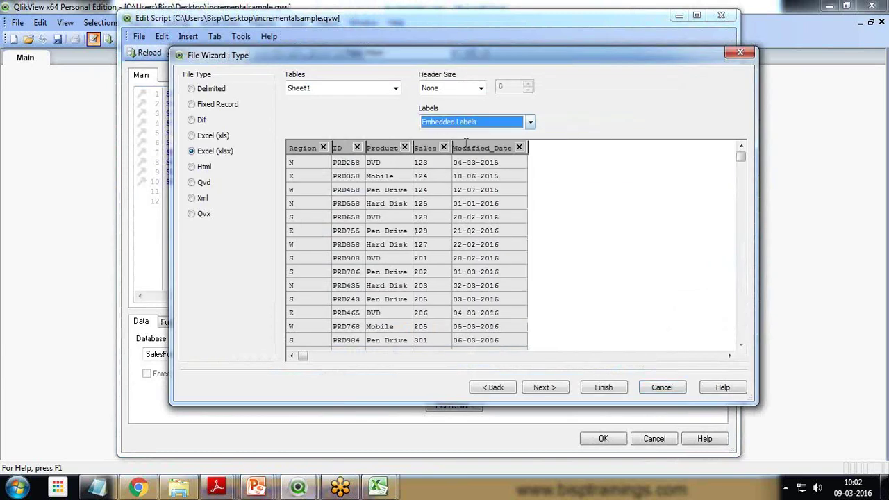
{"action": "left_click", "coordinate": [602, 388]}
{"action": "left_click_drag", "start_coordinate": [212, 182], "coordinate": [123, 177]}
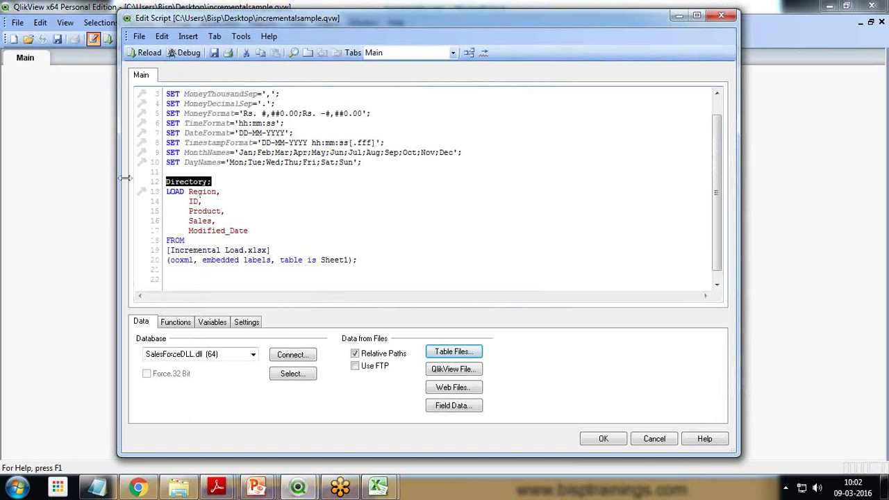
{"action": "type", "text": "[Incr"}
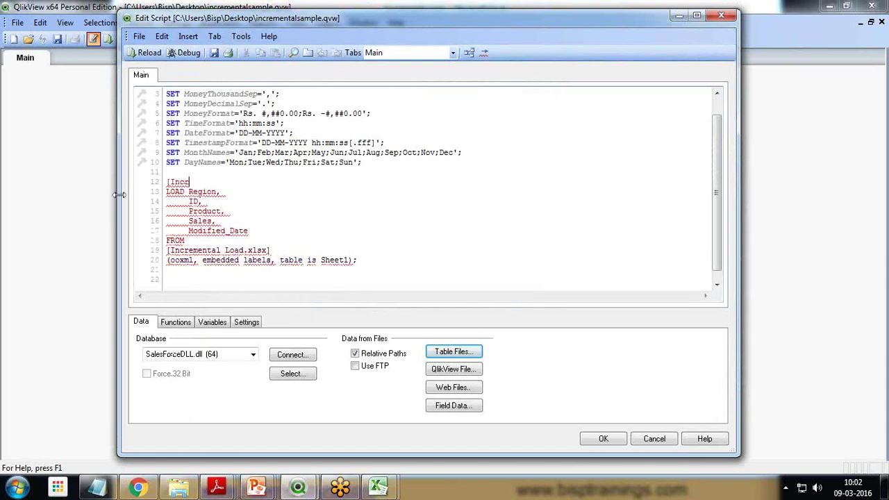
{"action": "type", "text": "ementalData]:"}
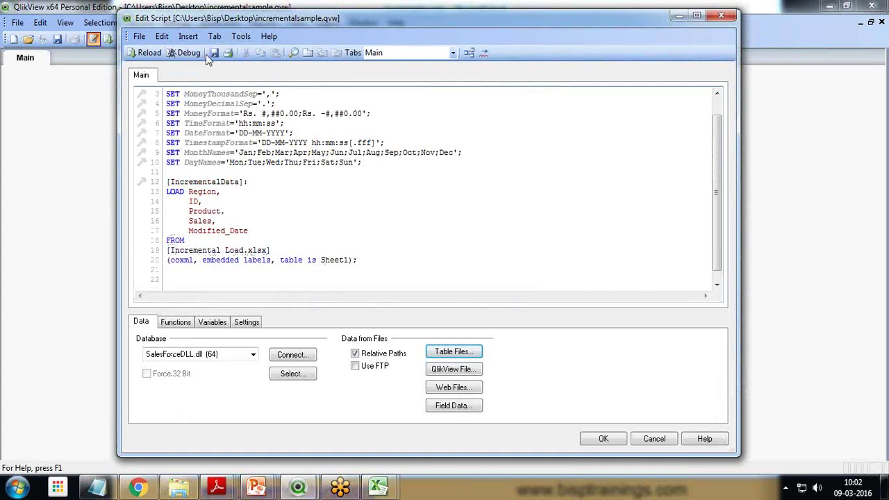
Reload the script and check the 23 fetched lines against the Excel workbook's data rows.
{"action": "left_click", "coordinate": [139, 55]}
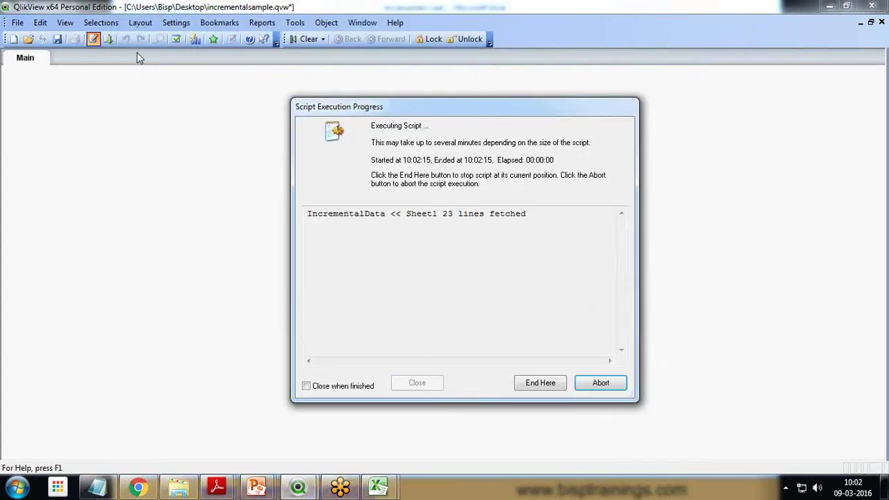
{"action": "left_click", "coordinate": [418, 215]}
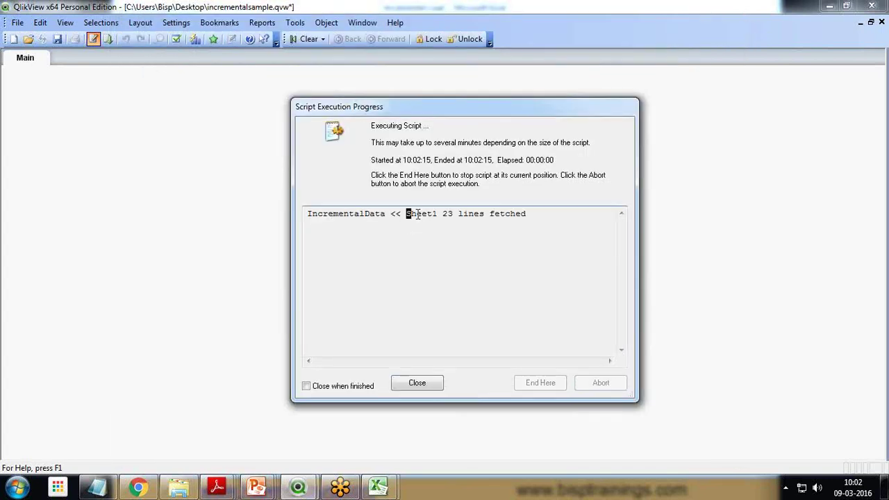
{"action": "left_click_drag", "start_coordinate": [417, 214], "coordinate": [521, 216]}
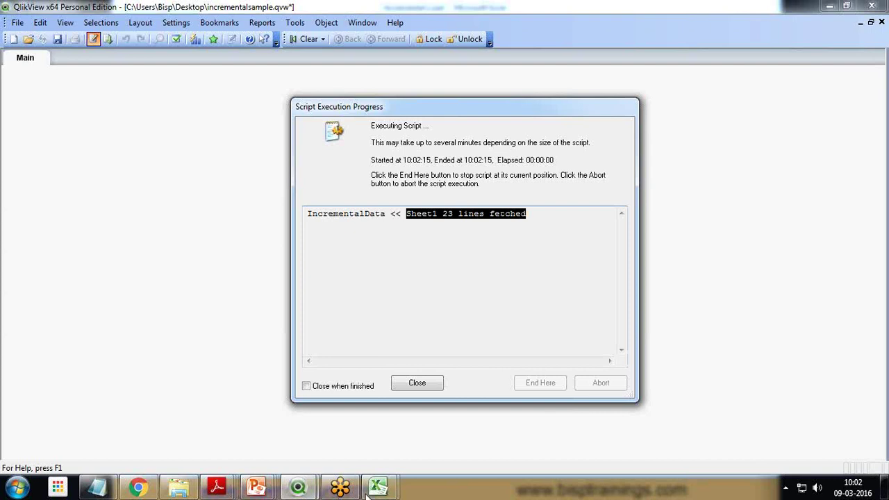
{"action": "mouse_move", "coordinate": [377, 488]}
{"action": "left_click", "coordinate": [456, 440]}
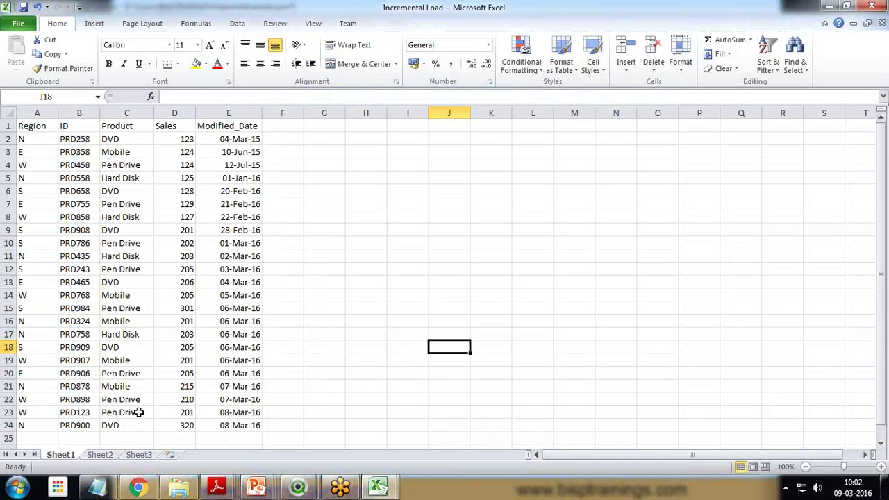
{"action": "left_click", "coordinate": [6, 425]}
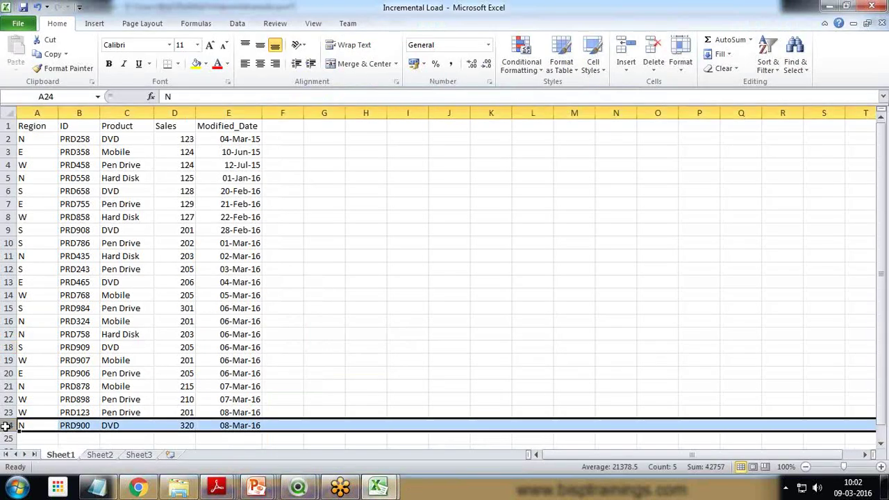
{"action": "left_click", "coordinate": [21, 126]}
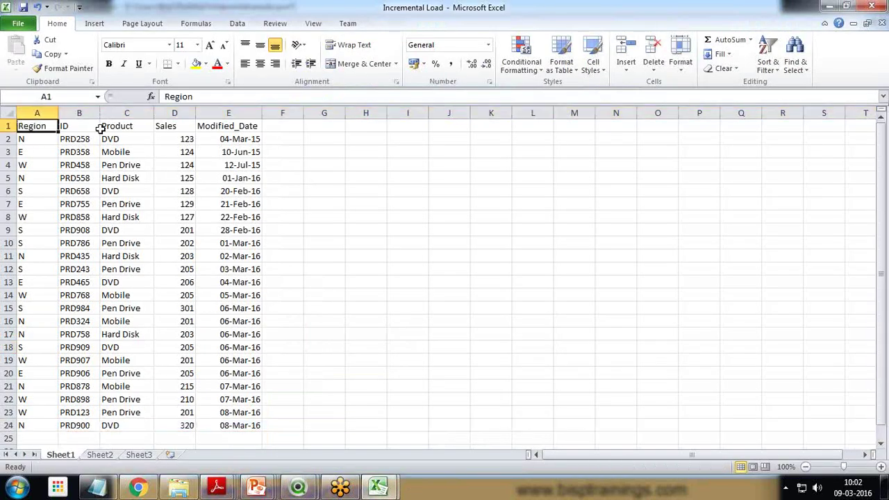
{"action": "mouse_move", "coordinate": [297, 486]}
{"action": "left_click", "coordinate": [359, 428]}
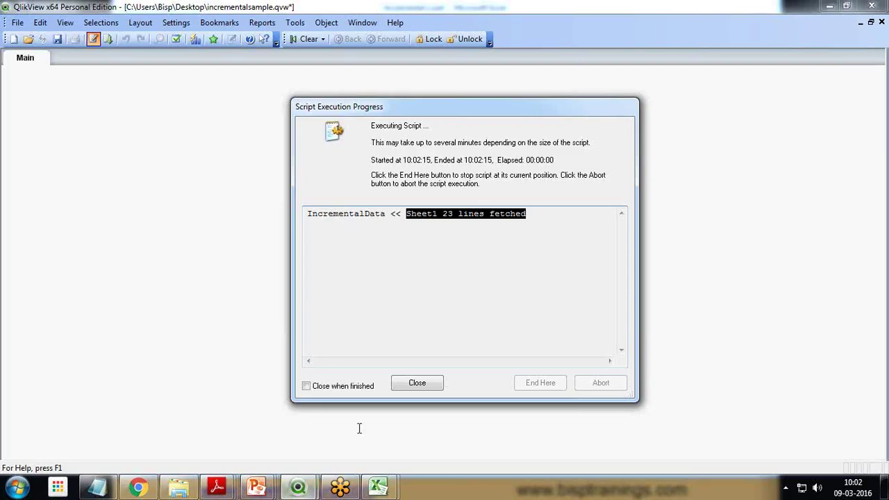
{"action": "left_click", "coordinate": [417, 383]}
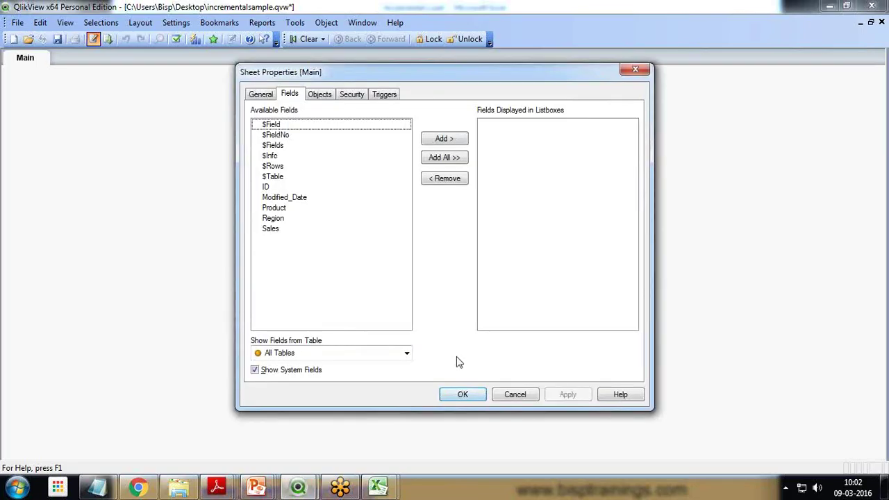
{"action": "left_click", "coordinate": [459, 396]}
Create a table box containing Region, ID, Product, Sales and Modified_Date.
{"action": "right_click", "coordinate": [267, 244]}
{"action": "mouse_move", "coordinate": [336, 278]}
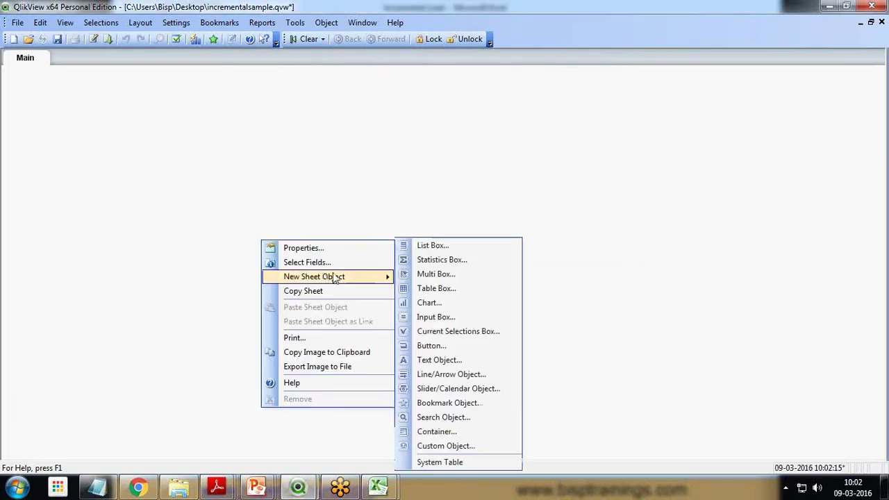
{"action": "left_click", "coordinate": [438, 289]}
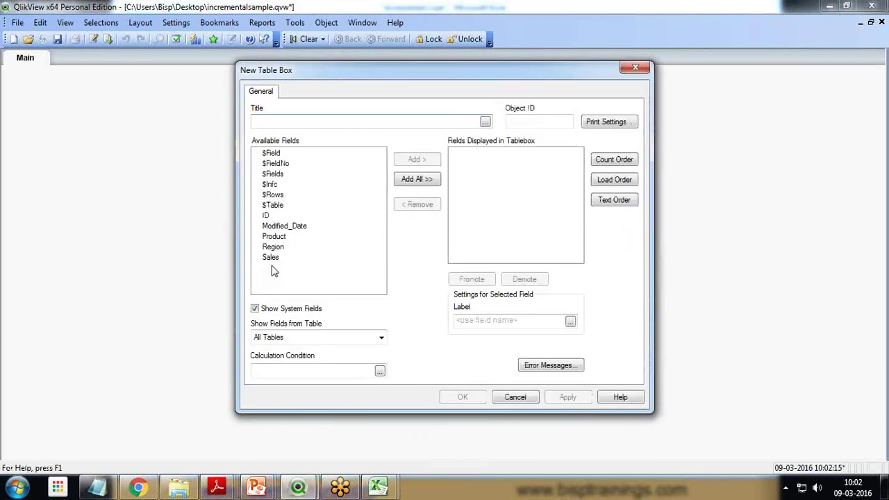
{"action": "left_click", "coordinate": [271, 257]}
{"action": "left_click", "coordinate": [273, 246]}
{"action": "left_click", "coordinate": [271, 257]}
{"action": "left_click", "coordinate": [273, 246], "text": "ctrl"}
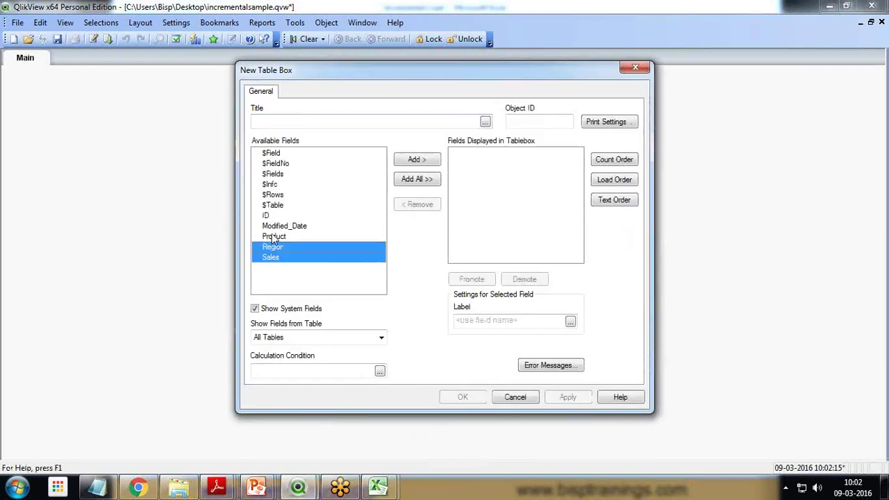
{"action": "left_click", "coordinate": [273, 236], "text": "ctrl"}
{"action": "left_click", "coordinate": [284, 226], "text": "ctrl"}
{"action": "left_click", "coordinate": [266, 215], "text": "ctrl"}
{"action": "left_click", "coordinate": [416, 159]}
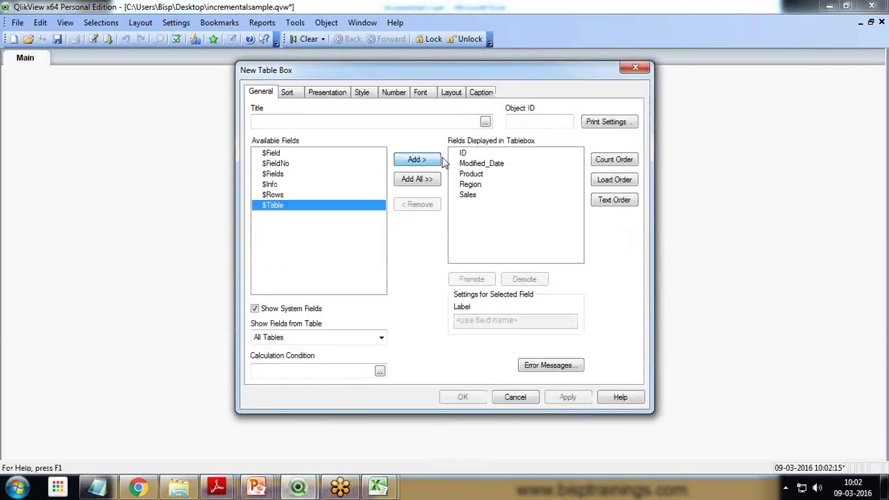
Order the columns by load order, then place the box top-left, tall enough for 23 rows.
{"action": "left_click", "coordinate": [628, 182]}
{"action": "left_click", "coordinate": [448, 399]}
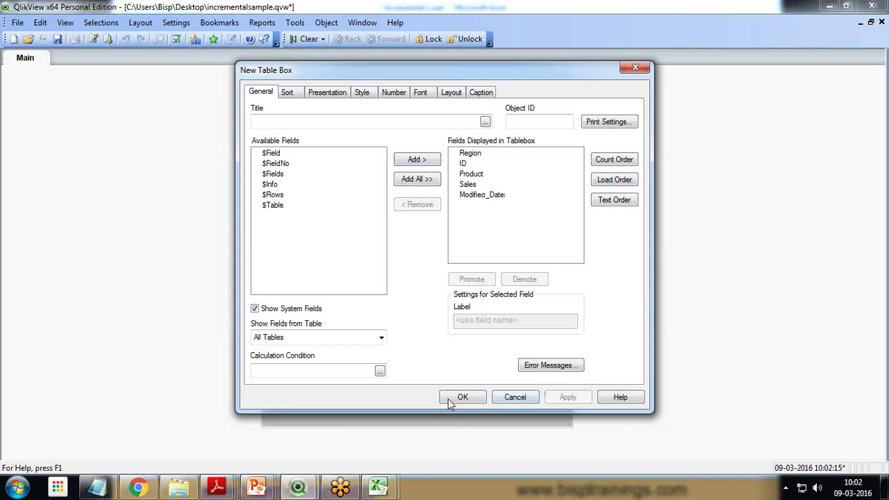
{"action": "left_click_drag", "start_coordinate": [318, 250], "coordinate": [165, 97]}
{"action": "left_click_drag", "start_coordinate": [236, 274], "coordinate": [235, 347]}
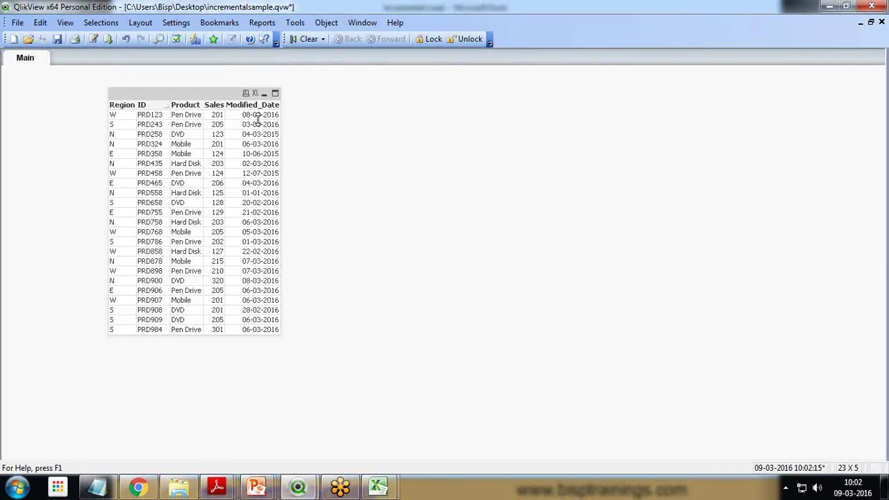
Sort the table box ascending by Modified_Date's numeric value, then shift it slightly right.
{"action": "right_click", "coordinate": [186, 90]}
{"action": "left_click", "coordinate": [215, 99]}
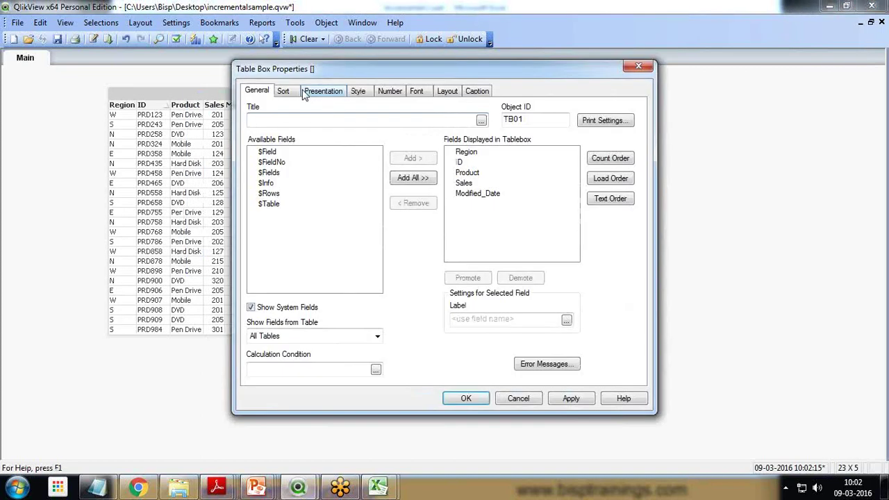
{"action": "left_click", "coordinate": [283, 91]}
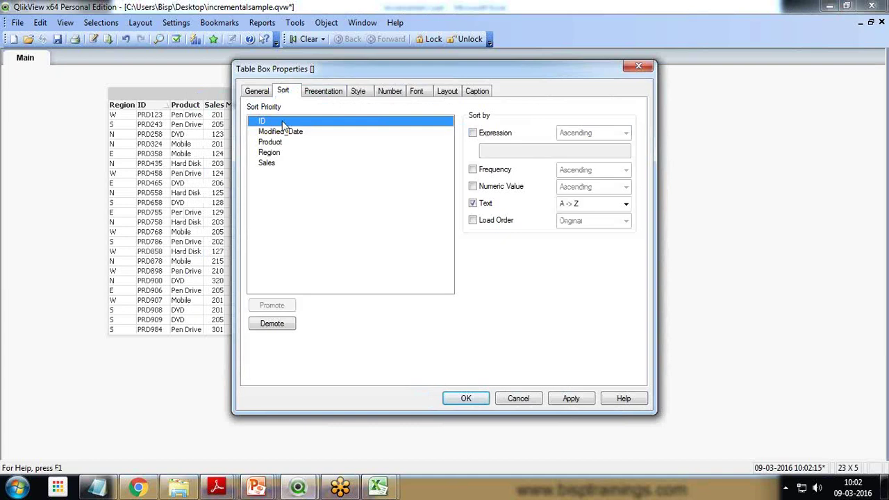
{"action": "left_click_drag", "start_coordinate": [277, 70], "coordinate": [410, 64]}
{"action": "left_click", "coordinate": [406, 127]}
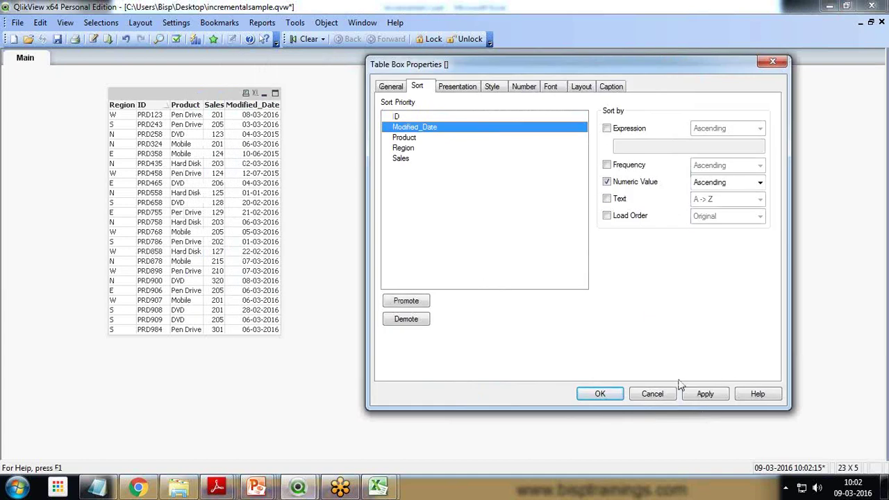
{"action": "left_click", "coordinate": [607, 394]}
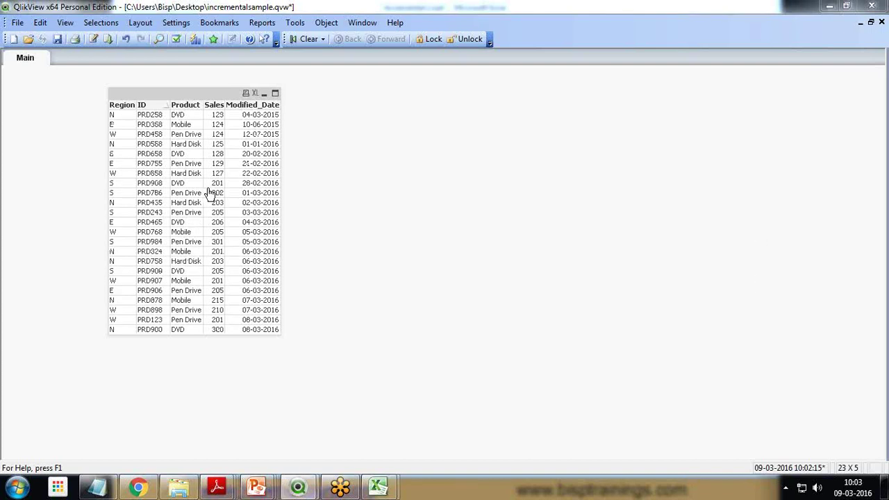
{"action": "left_click_drag", "start_coordinate": [233, 92], "coordinate": [258, 90]}
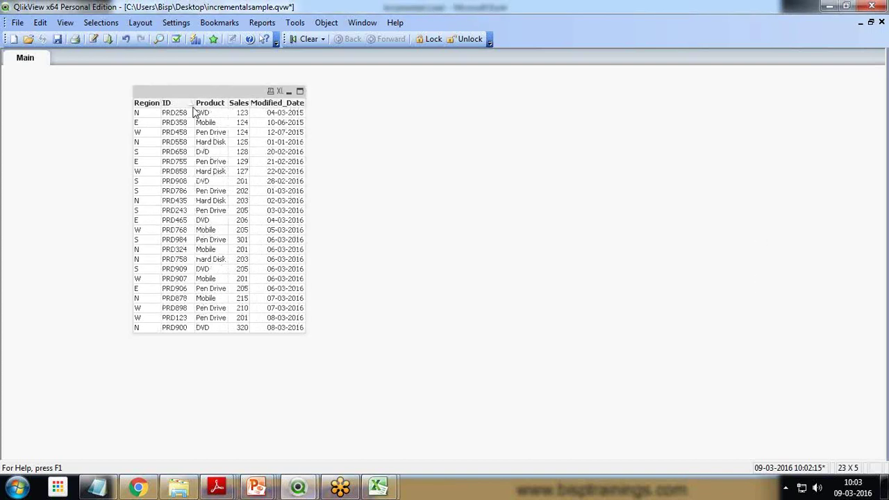
Start a new Last_Update_Date: table label below the existing load statement.
{"action": "left_click", "coordinate": [92, 37]}
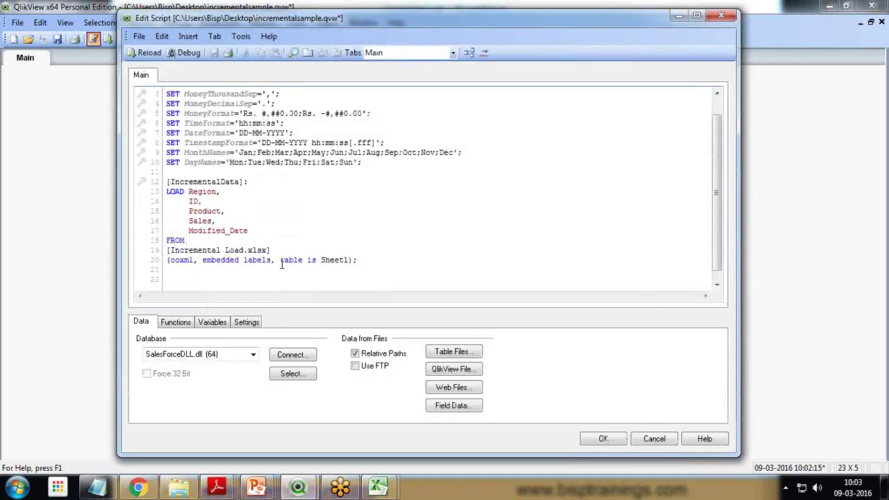
{"action": "left_click", "coordinate": [400, 260]}
{"action": "key", "text": "Return"}
{"action": "key", "text": "Return"}
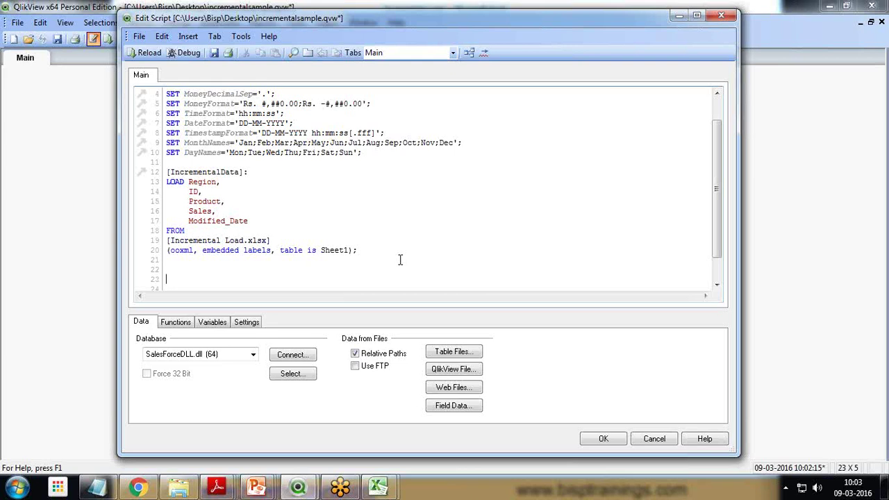
{"action": "type", "text": "Loa"}
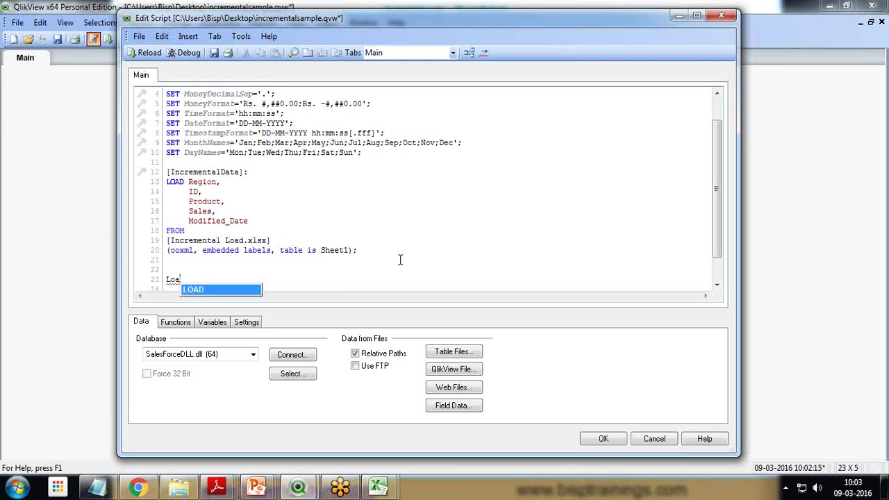
{"action": "key", "text": "BackSpace"}
{"action": "key", "text": "BackSpace"}
{"action": "type", "text": "ast"}
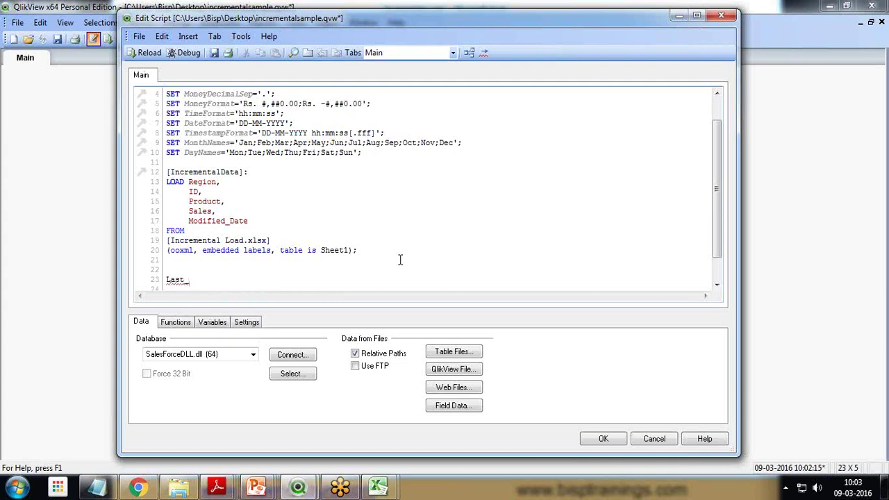
{"action": "type", "text": "_Update,"}
{"action": "key", "text": "BackSpace"}
{"action": "type", "text": "Date:"}
{"action": "key", "text": "Return"}
Type LOAD Max(Modified_Date) as MaxDate for the new table.
{"action": "type", "text": "LOAD"}
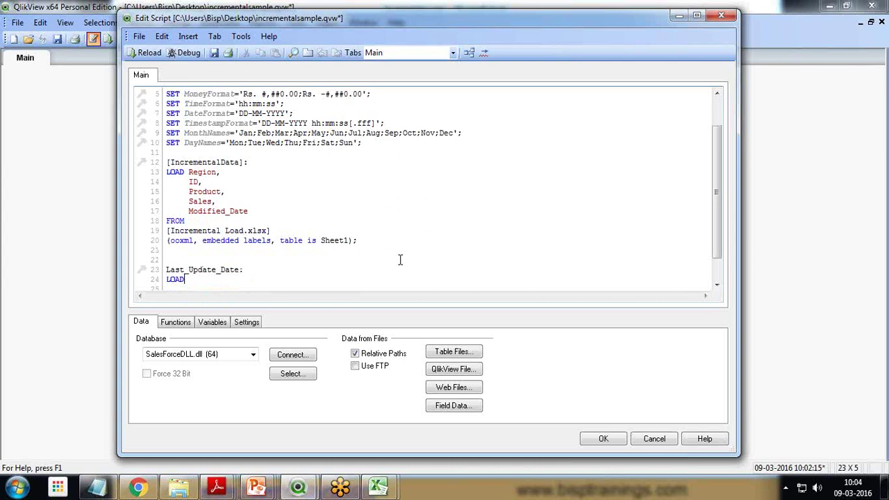
{"action": "type", "text": " Ma"}
{"action": "key", "text": "Down"}
{"action": "key", "text": "Down"}
{"action": "key", "text": "Down"}
{"action": "key", "text": "Down"}
{"action": "key", "text": "Down"}
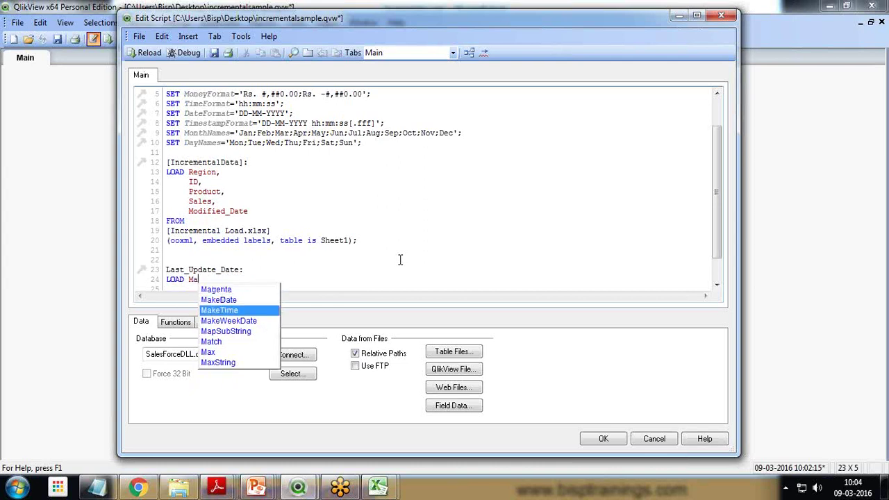
{"action": "key", "text": "Down"}
{"action": "key", "text": "Return"}
{"action": "type", "text": "("}
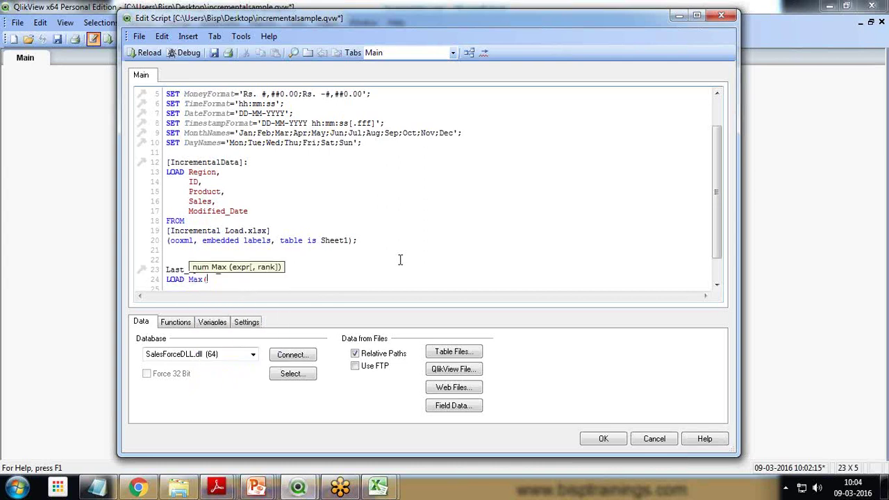
{"action": "type", "text": "Modified_D"}
{"action": "type", "text": "ate)"}
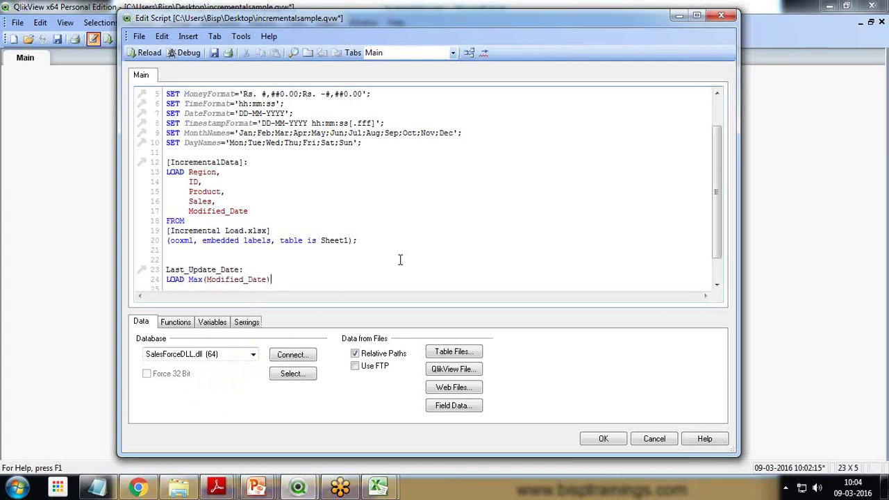
{"action": "type", "text": " as MaxDate"}
Add Resident [IncrementalData]; using the copied table name, and close the editor.
{"action": "key", "text": "Return"}
{"action": "type", "text": "Re"}
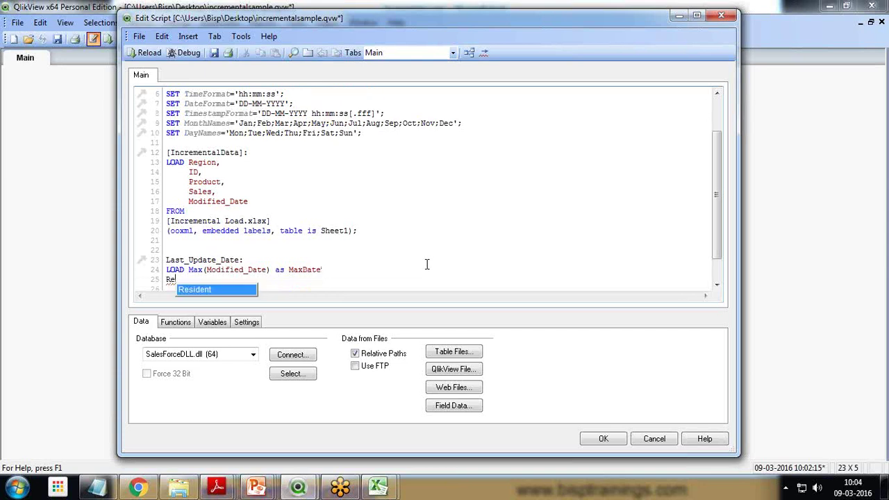
{"action": "key", "text": "Return"}
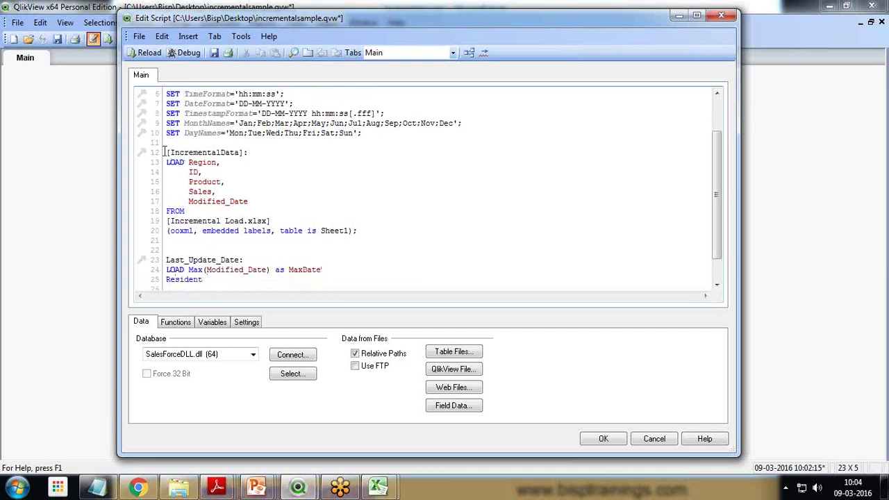
{"action": "left_click_drag", "start_coordinate": [165, 152], "coordinate": [244, 152]}
{"action": "key", "text": "ctrl+c"}
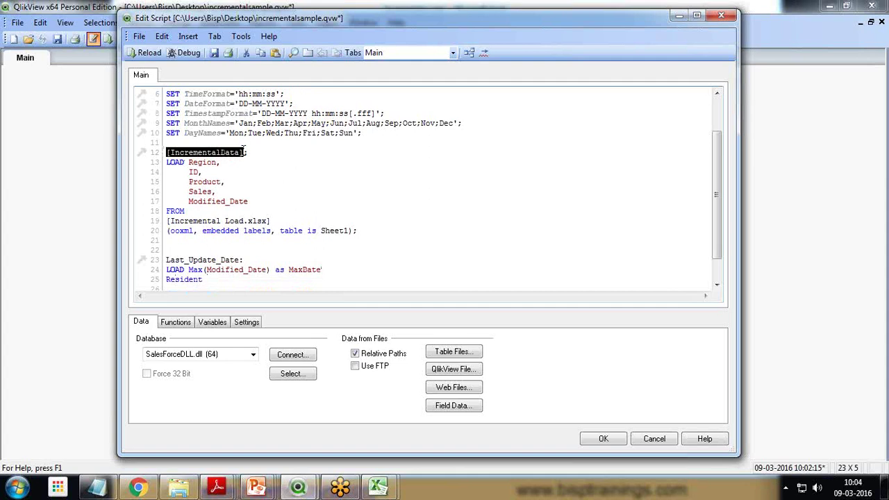
{"action": "left_click", "coordinate": [212, 280]}
{"action": "key", "text": "ctrl+v"}
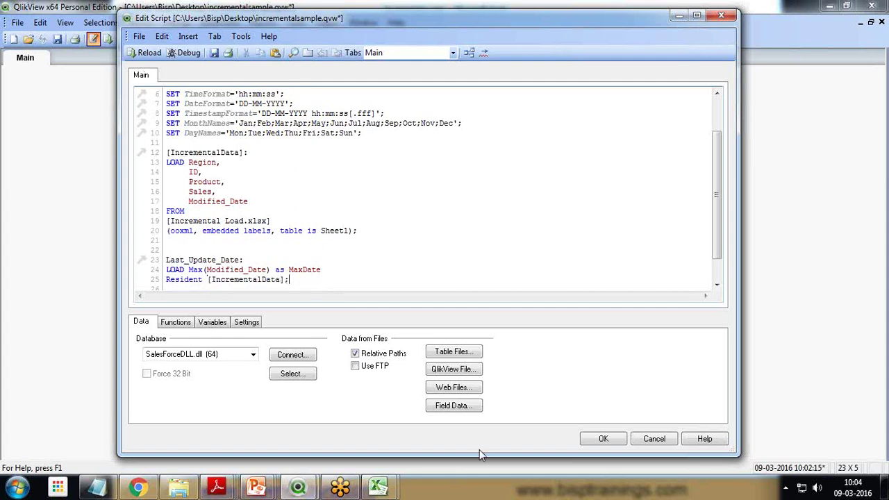
{"action": "left_click", "coordinate": [603, 439]}
Reload the data and check the Last_Update_Date line in the log.
{"action": "key", "text": "ctrl+r"}
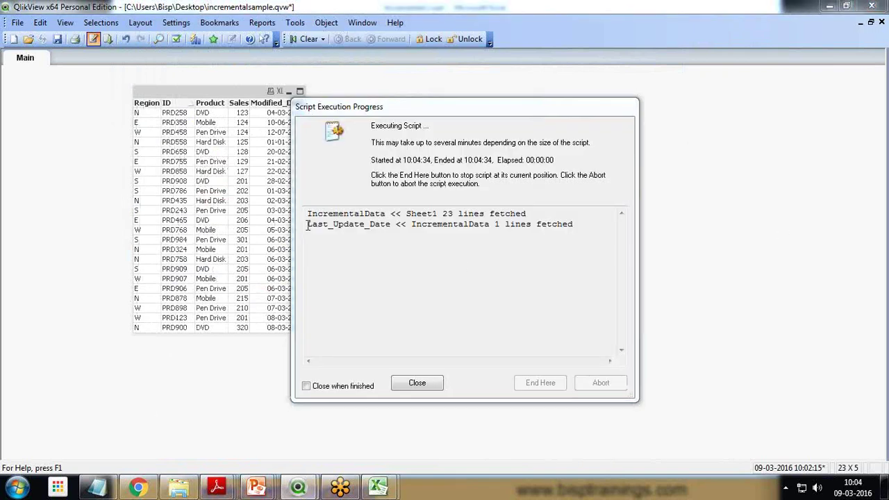
{"action": "left_click_drag", "start_coordinate": [306, 225], "coordinate": [557, 225]}
{"action": "left_click", "coordinate": [425, 386]}
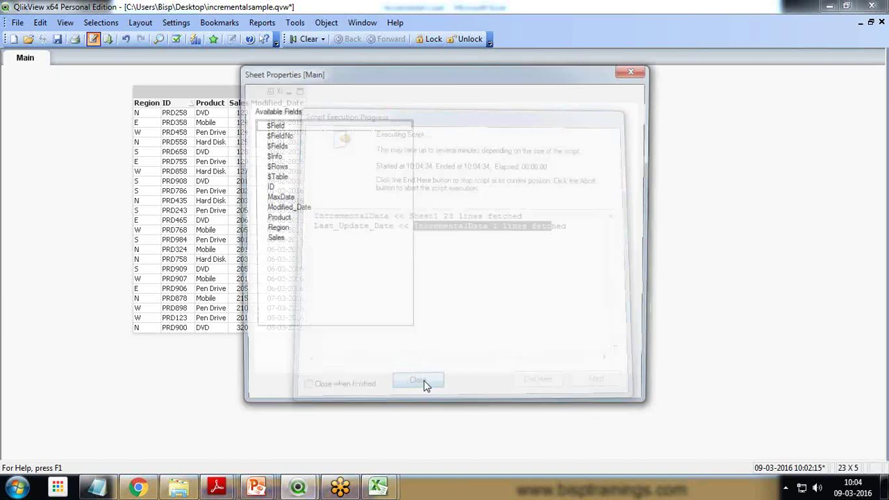
Show a MaxDate listbox reading 42437, delete it, and reopen the script.
{"action": "left_click", "coordinate": [278, 199]}
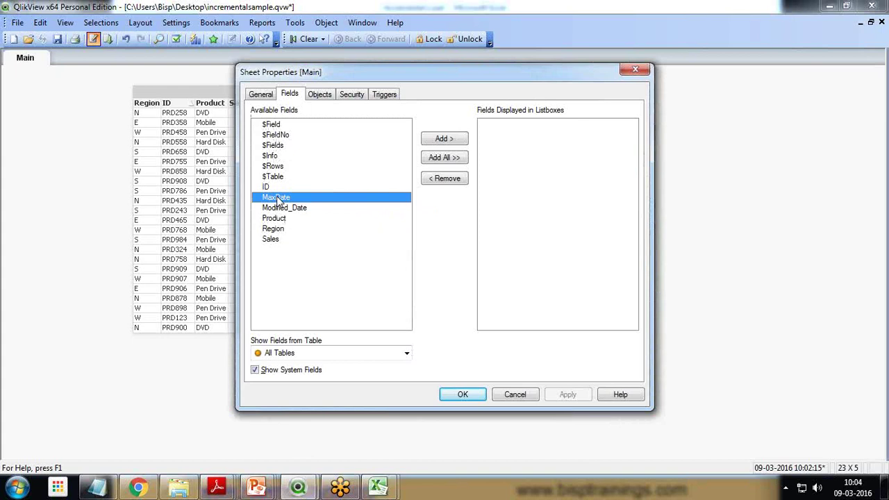
{"action": "left_click", "coordinate": [438, 141]}
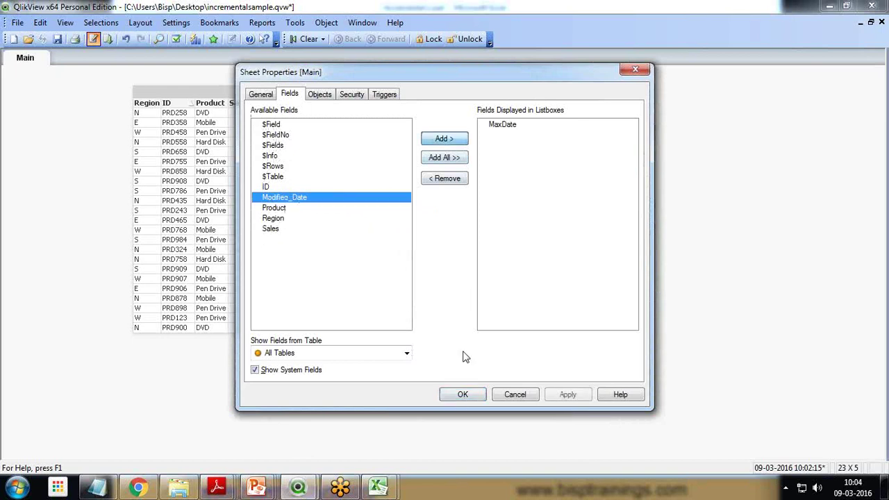
{"action": "left_click", "coordinate": [462, 394]}
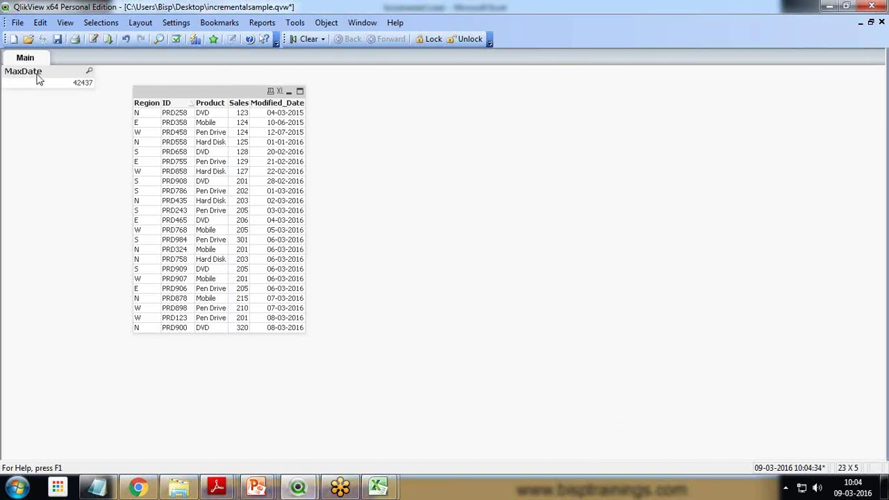
{"action": "left_click_drag", "start_coordinate": [38, 78], "coordinate": [41, 109]}
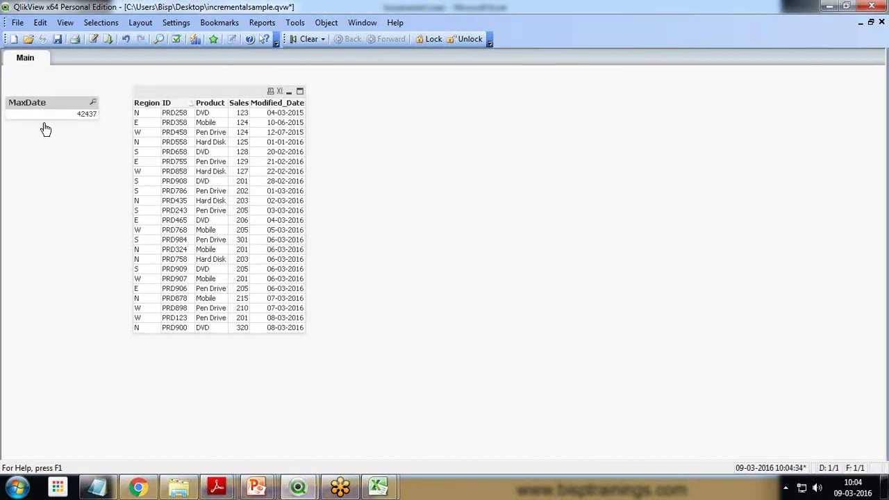
{"action": "right_click", "coordinate": [50, 104]}
{"action": "left_click", "coordinate": [106, 393]}
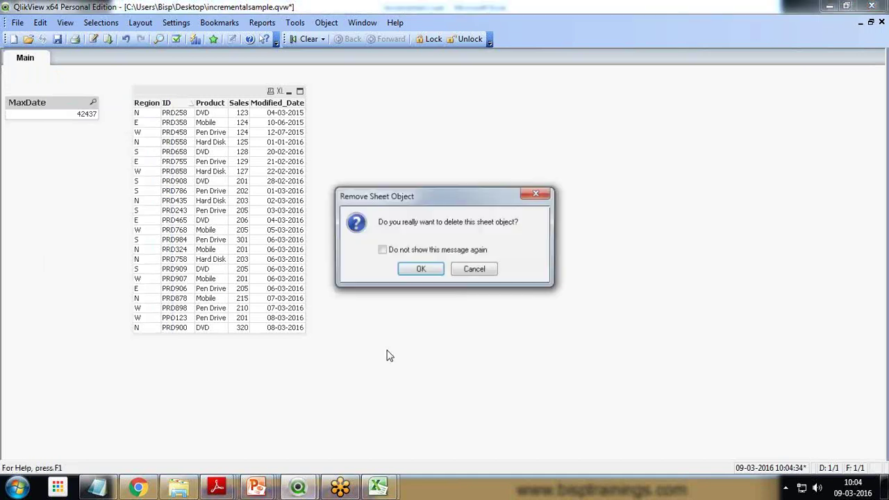
{"action": "left_click", "coordinate": [422, 270]}
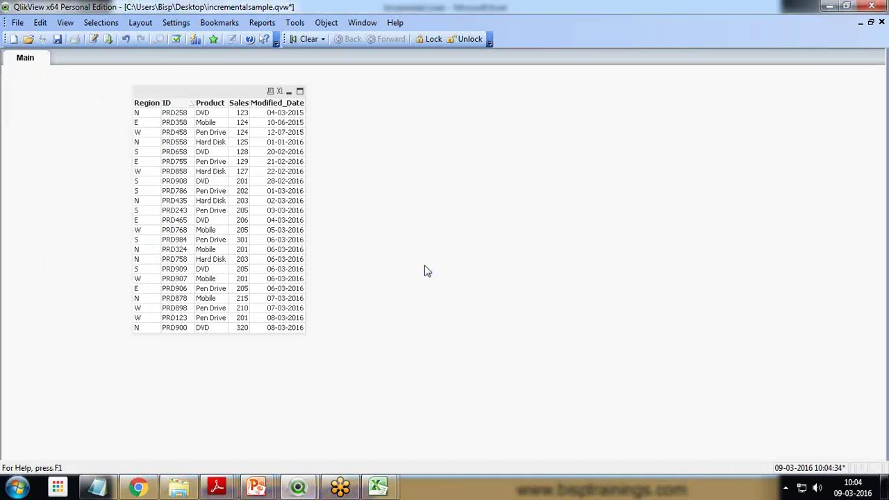
{"action": "left_click", "coordinate": [93, 39]}
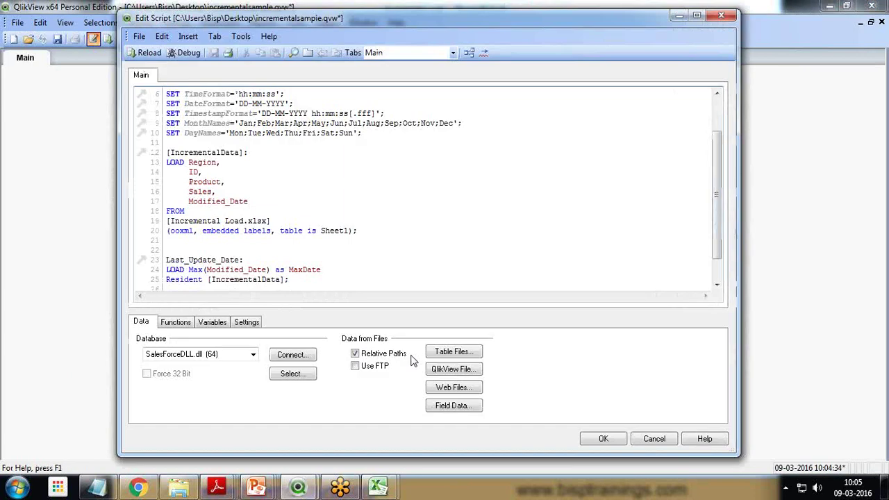
Add LET Last_Update_Date=Peek('MaxDate',0,'Last_Update_Date'); at the script end and reload.
{"action": "left_click", "coordinate": [319, 281]}
{"action": "key", "text": "Return"}
{"action": "key", "text": "Return"}
{"action": "key", "text": "Return"}
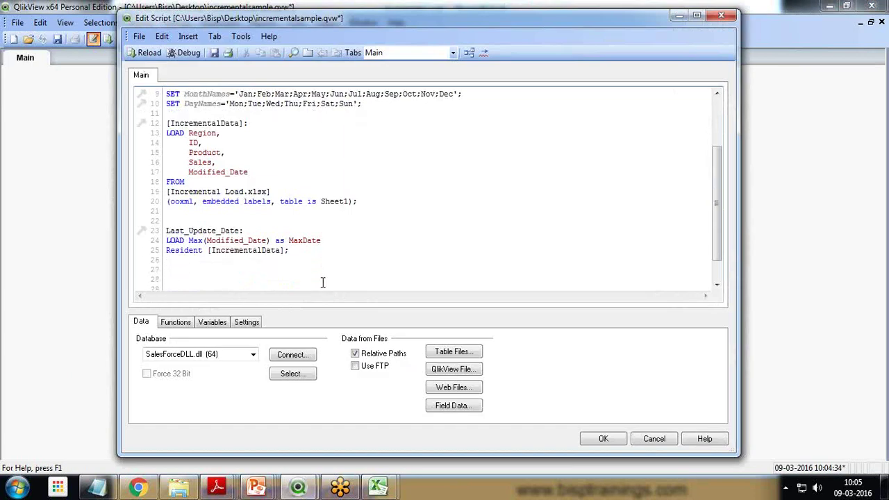
{"action": "type", "text": "l"}
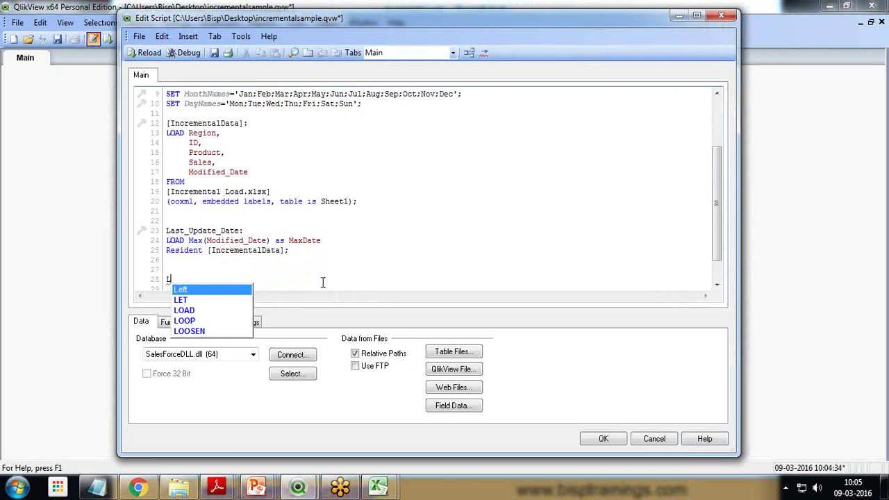
{"action": "key", "text": "Down"}
{"action": "key", "text": "Return"}
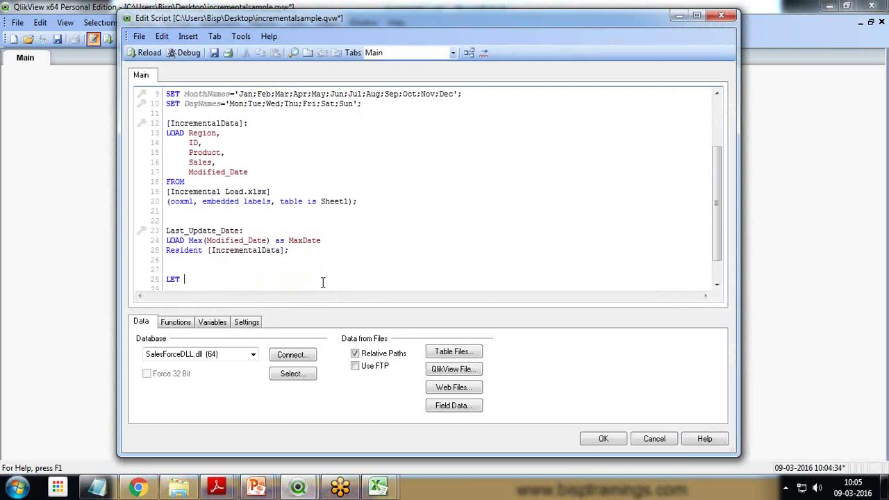
{"action": "type", "text": "Last_Update_Date=Peek('MaxDate',"}
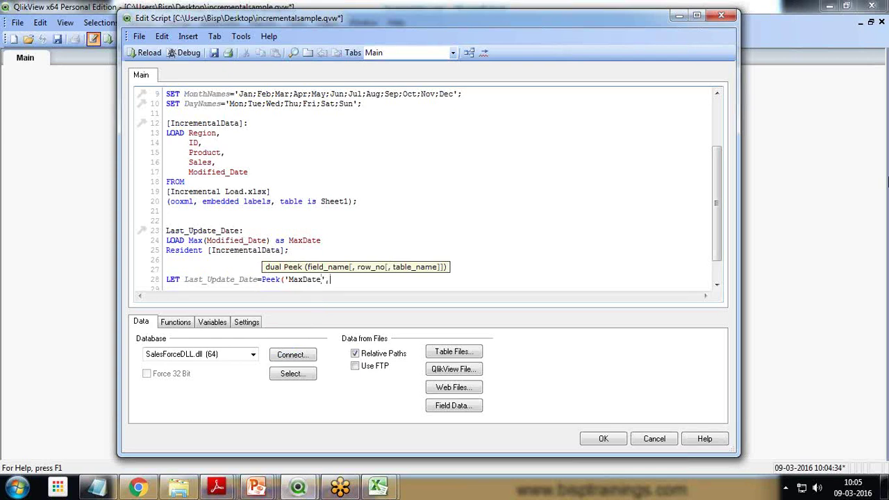
{"action": "type", "text": "0,'Dass"}
{"action": "type", "text": "t_Upda"}
{"action": "type", "text": "te_Date"}
{"action": "type", "text": "')"}
{"action": "type", "text": ";"}
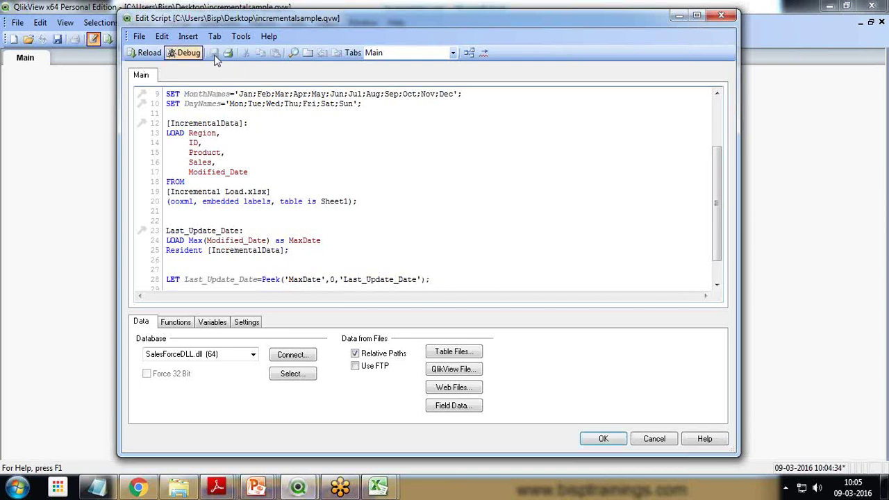
{"action": "left_click", "coordinate": [147, 54]}
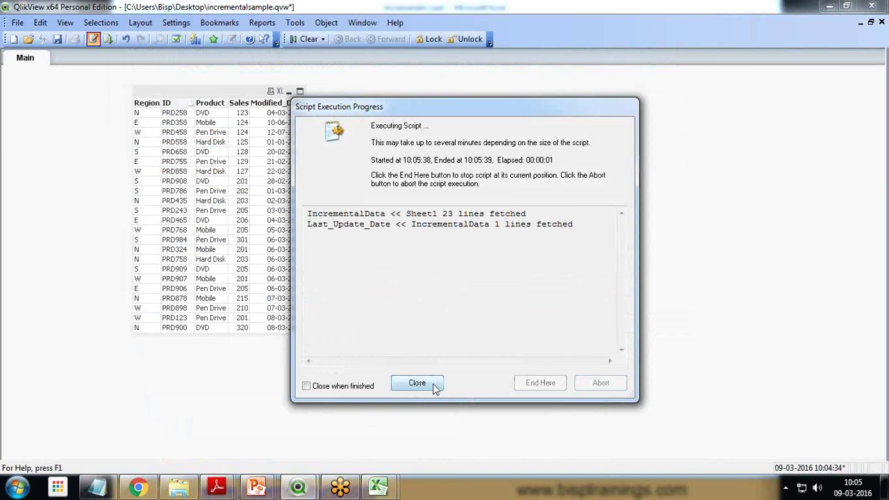
Add TRACE >>> $(Last_Update_Date); on the line after the LET.
{"action": "left_click", "coordinate": [429, 386]}
{"action": "left_click", "coordinate": [455, 391]}
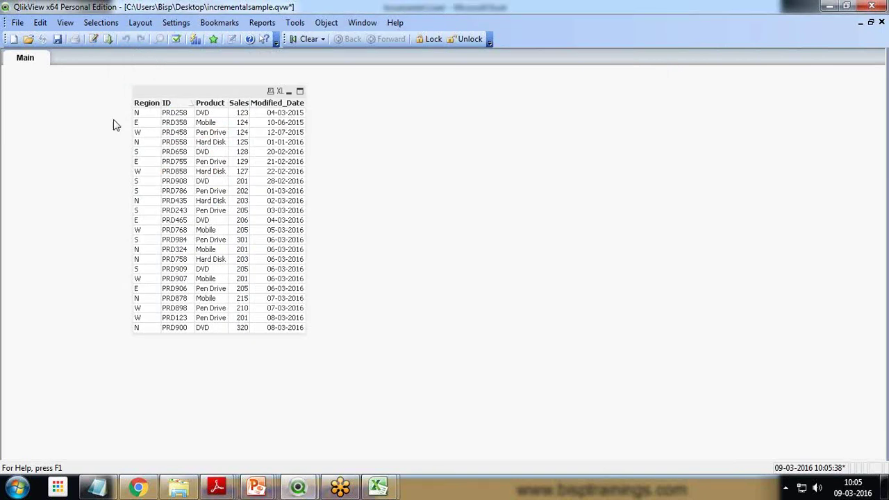
{"action": "left_click", "coordinate": [98, 38]}
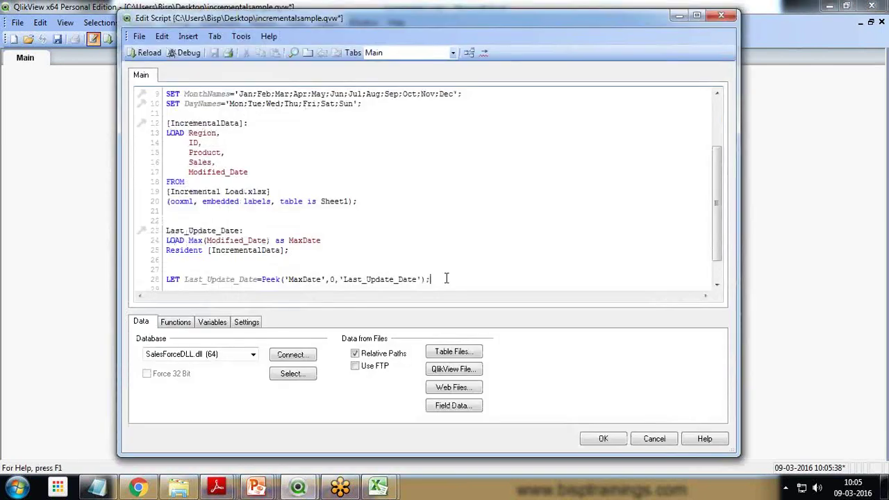
{"action": "key", "text": "Return"}
{"action": "type", "text": "TRACE >>>"}
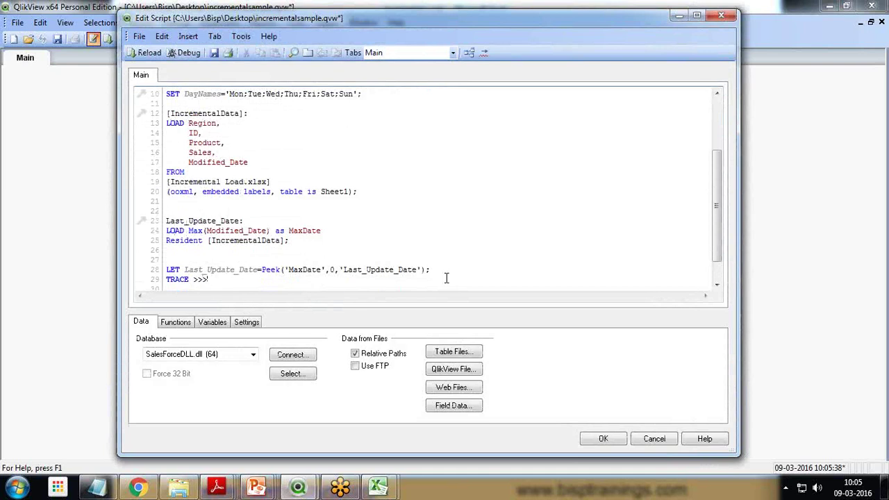
{"action": "type", "text": " $(Last_Update_Date);"}
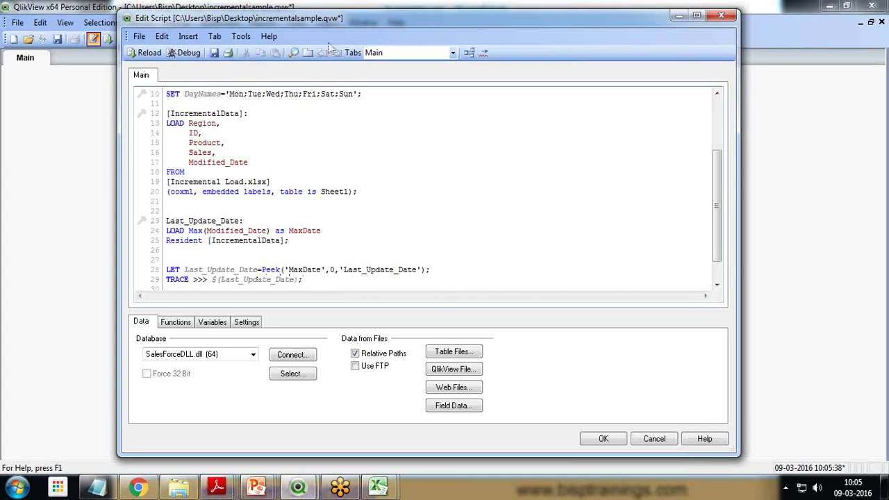
Reload to log the traced value 42437, then reopen the script editor.
{"action": "left_click", "coordinate": [135, 53]}
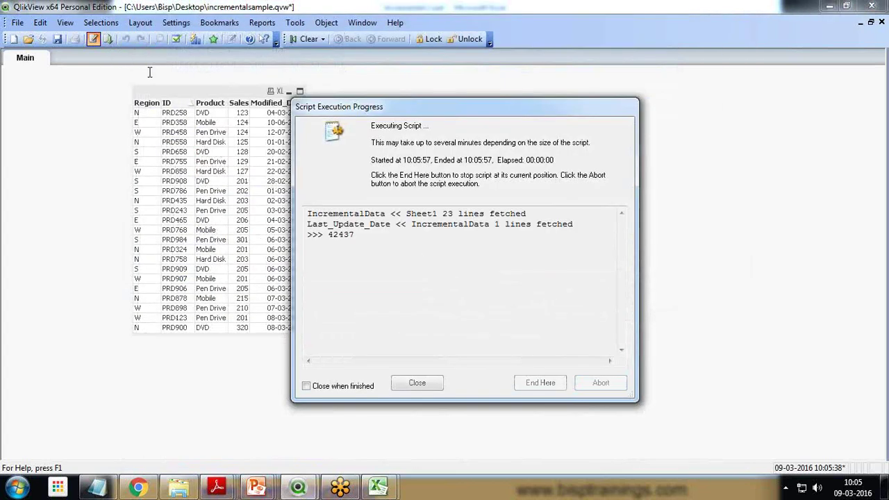
{"action": "left_click_drag", "start_coordinate": [328, 234], "coordinate": [358, 236]}
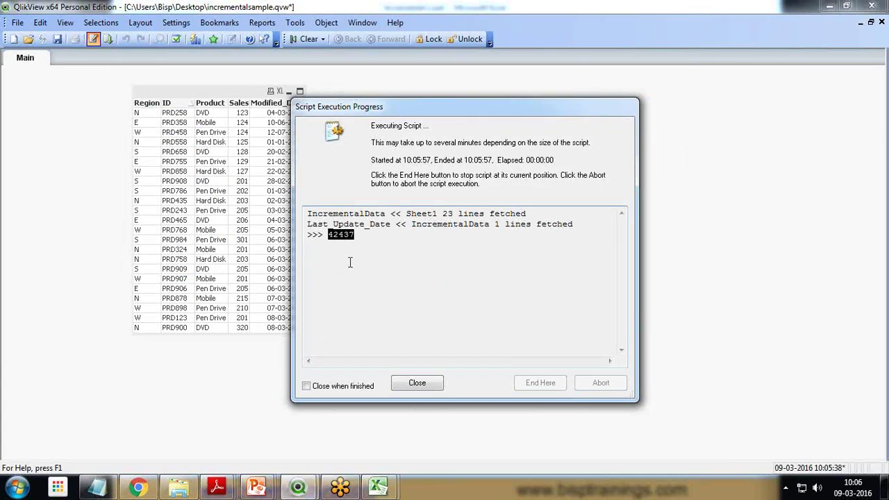
{"action": "left_click", "coordinate": [417, 384]}
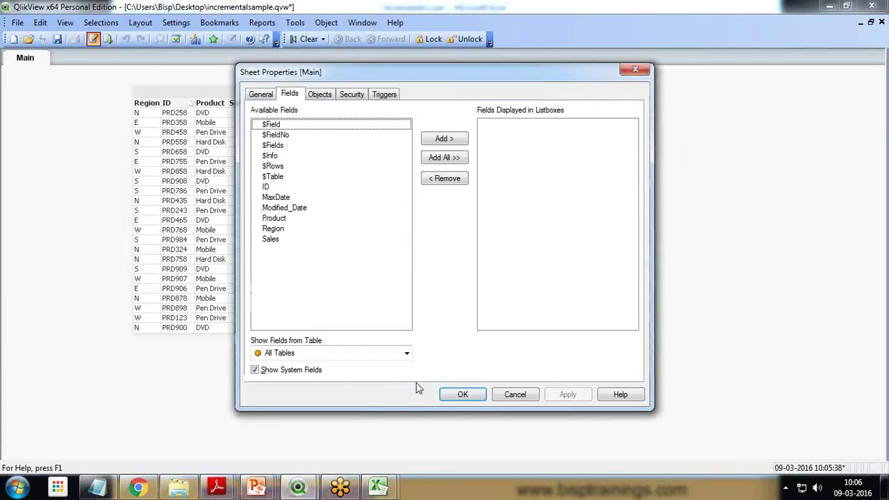
{"action": "left_click", "coordinate": [463, 393]}
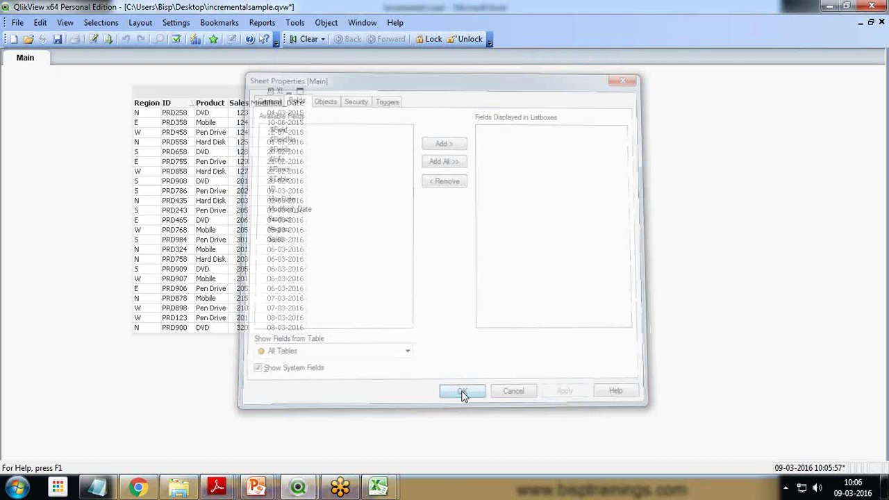
{"action": "left_click", "coordinate": [93, 39]}
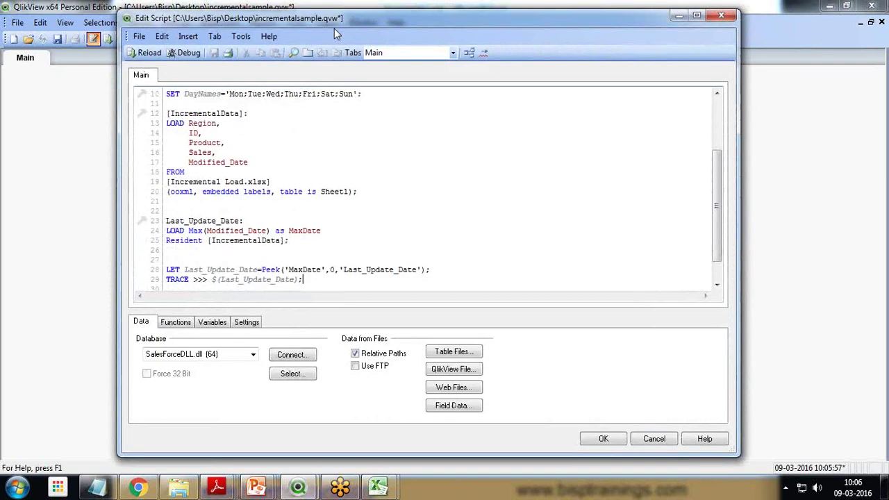
Delete the TRACE line and start a new STORE statement below the LET line.
{"action": "left_click_drag", "start_coordinate": [326, 20], "coordinate": [628, 19]}
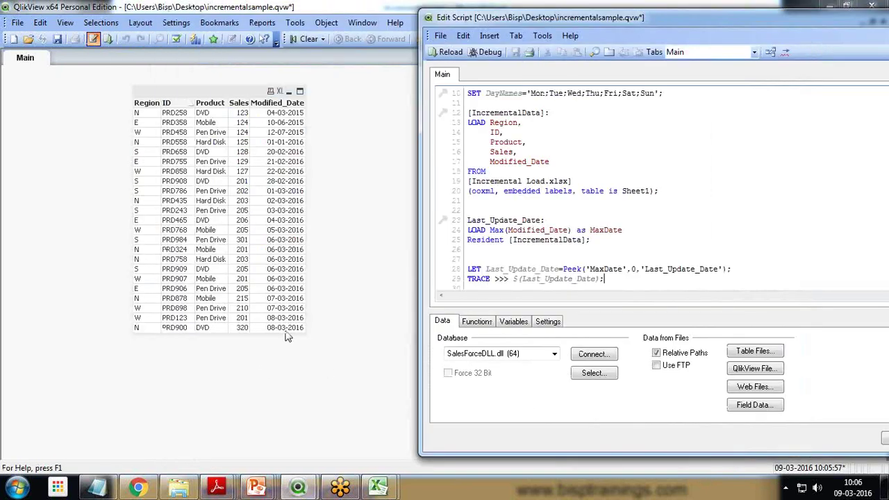
{"action": "mouse_move", "coordinate": [516, 21]}
{"action": "left_mouse_down"}
{"action": "mouse_move", "coordinate": [516, 35]}
{"action": "mouse_move", "coordinate": [196, 31]}
{"action": "left_mouse_up"}
{"action": "left_click_drag", "start_coordinate": [414, 281], "coordinate": [367, 282]}
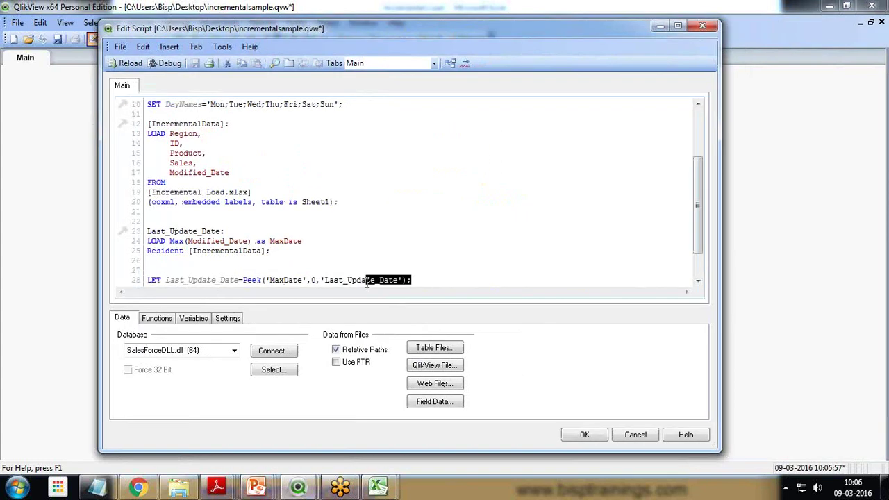
{"action": "left_click", "coordinate": [427, 281]}
{"action": "scroll", "coordinate": [427, 282], "scroll_direction": "down", "scroll_amount": 2}
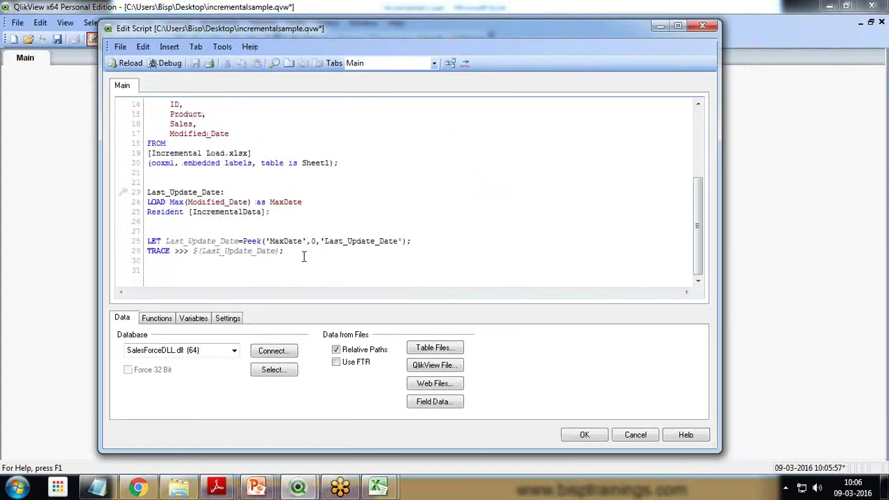
{"action": "left_click_drag", "start_coordinate": [303, 251], "coordinate": [148, 251]}
{"action": "key", "text": "Delete"}
{"action": "key", "text": "Return"}
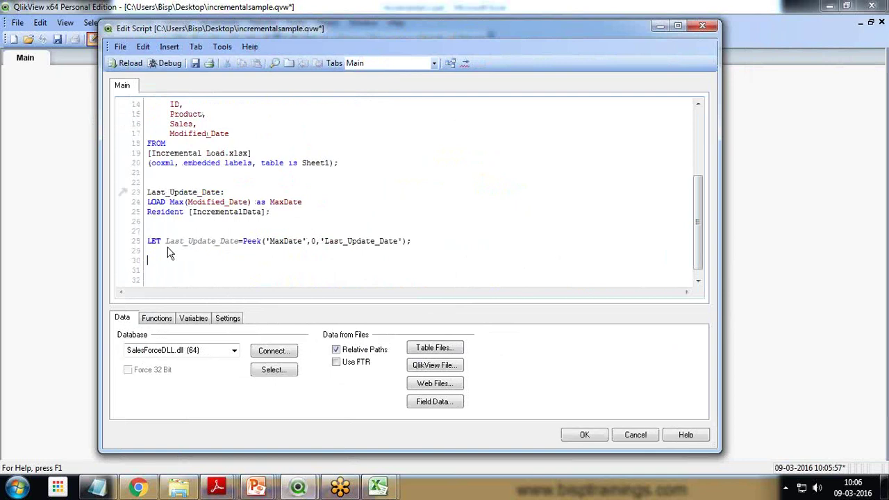
{"action": "type", "text": "st"}
{"action": "key", "text": "Down"}
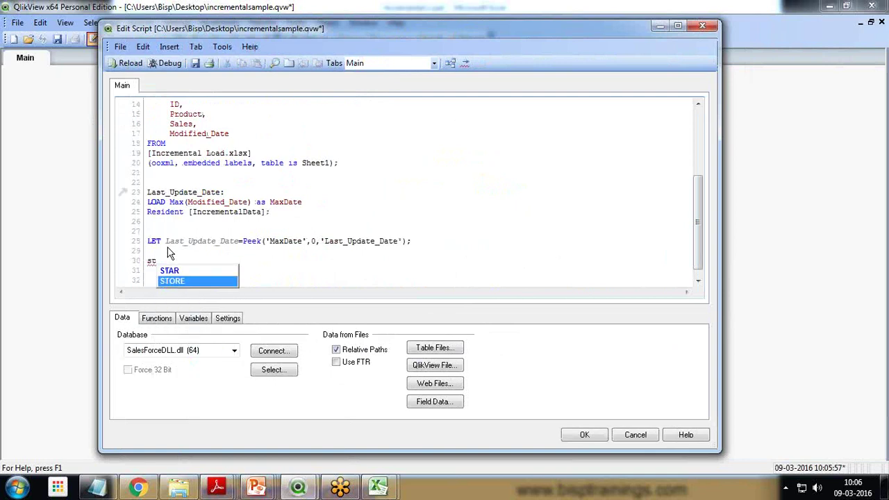
{"action": "key", "text": "Return"}
Complete the statement as STORE [IncrementalData] into 'D:\IncrementalData.qvd'.
{"action": "scroll", "coordinate": [319, 208], "scroll_direction": "up", "scroll_amount": 2}
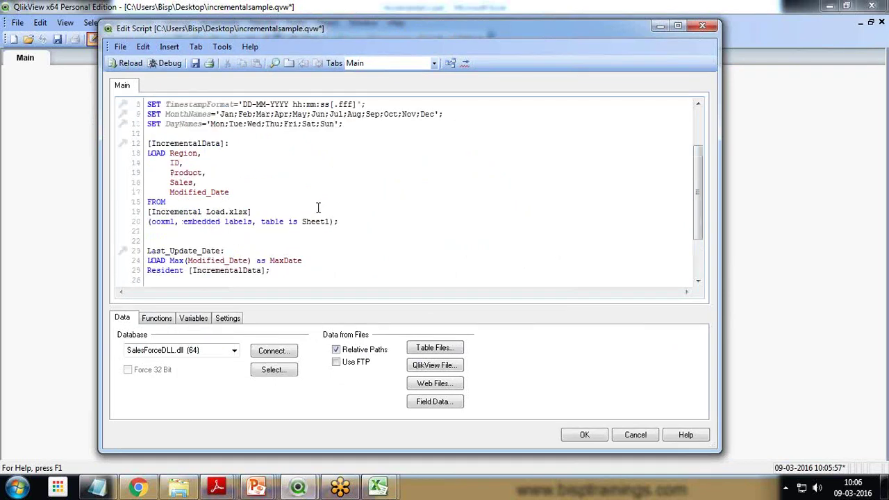
{"action": "left_click_drag", "start_coordinate": [147, 143], "coordinate": [225, 140]}
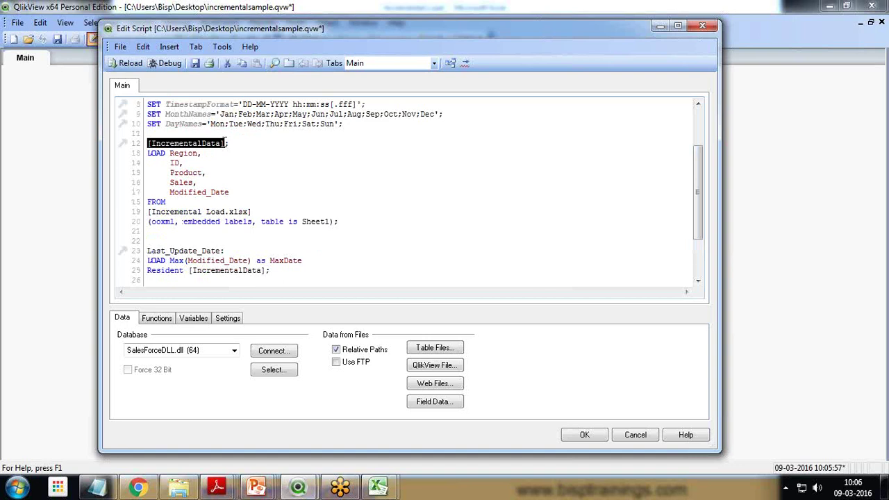
{"action": "key", "text": "ctrl+c"}
{"action": "scroll", "coordinate": [201, 209], "scroll_direction": "down", "scroll_amount": 2}
{"action": "left_click", "coordinate": [185, 260]}
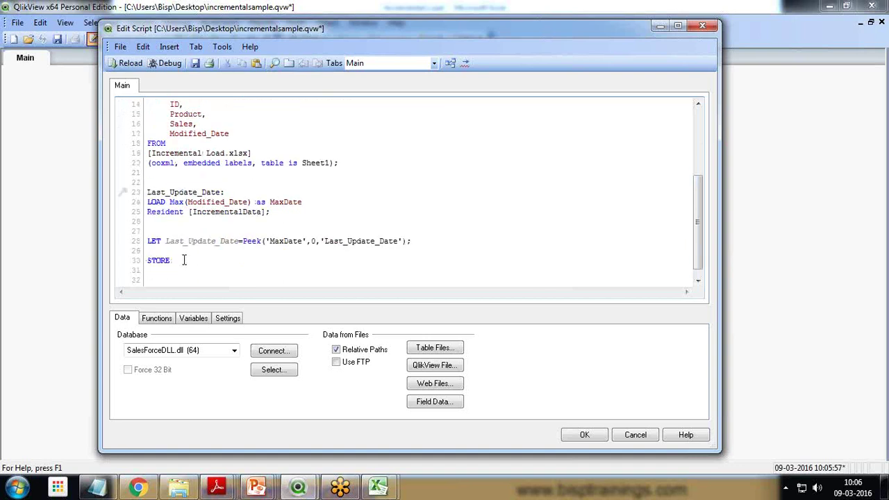
{"action": "key", "text": "ctrl+v"}
{"action": "type", "text": "int"}
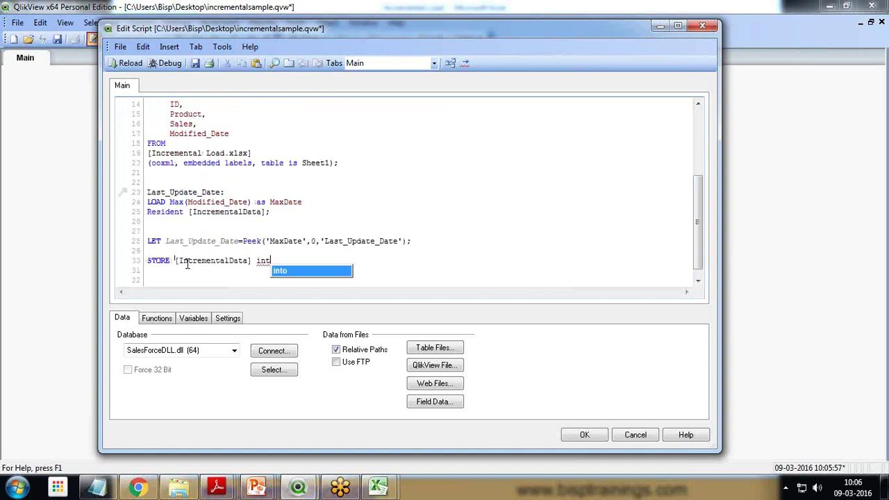
{"action": "type", "text": "o 'D:\\"}
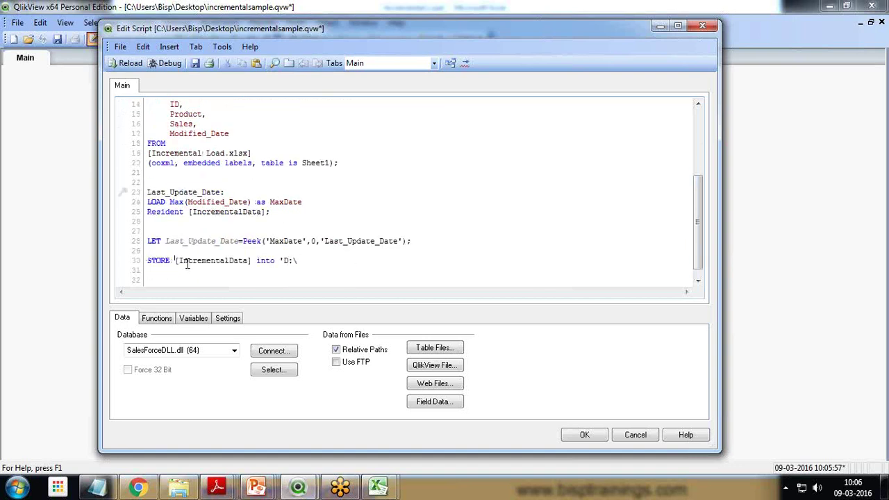
{"action": "type", "text": "IncrementalData.qvd';"}
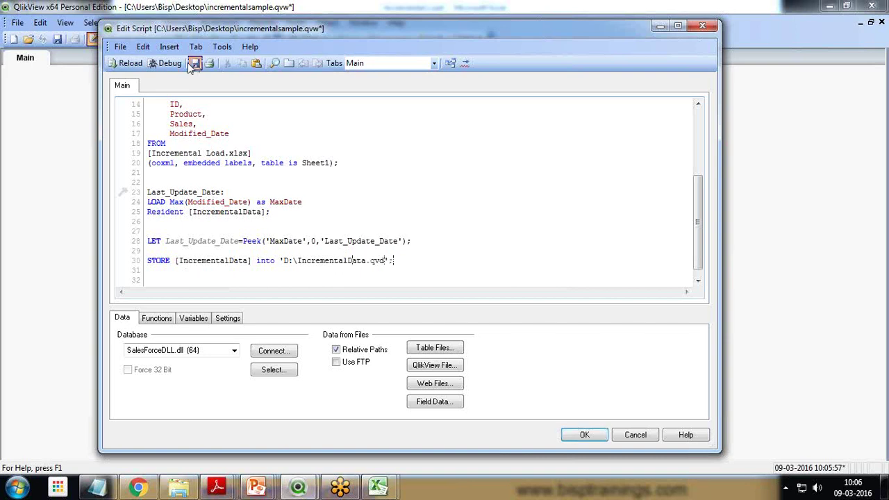
Reload the script, dismiss the reload log and sheet properties, and begin a search for drive D:.
{"action": "left_click", "coordinate": [126, 62]}
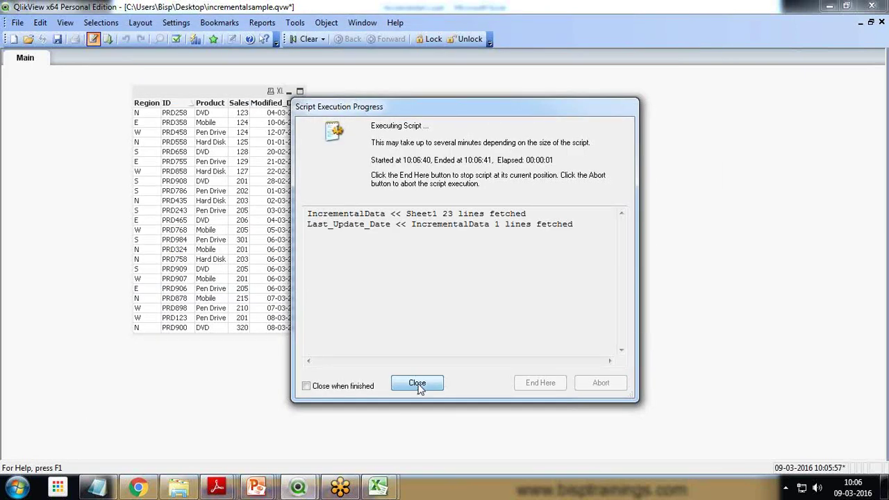
{"action": "left_click", "coordinate": [417, 385]}
{"action": "left_click", "coordinate": [462, 393]}
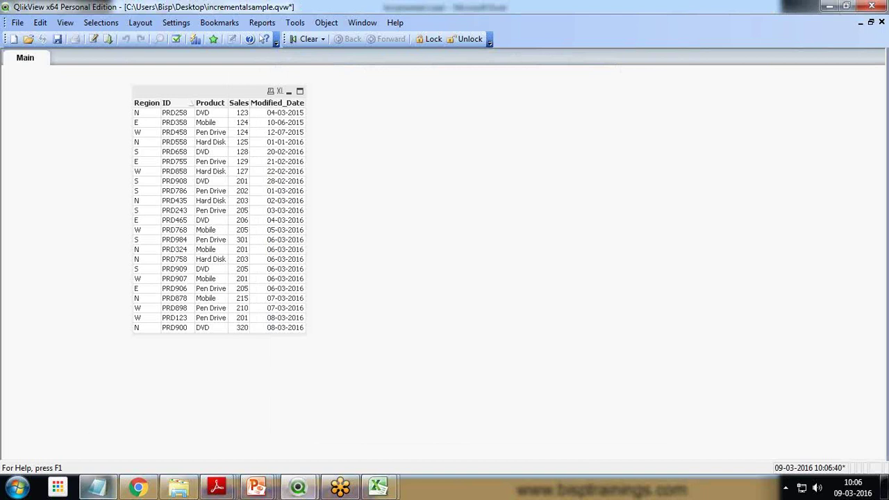
{"action": "left_click", "coordinate": [19, 488]}
Confirm IncrementalData.qvd (4.45 KB) is on Local Disk (D:), then return to QlikView and move the table top-left.
{"action": "type", "text": "d:"}
{"action": "key", "text": "Return"}
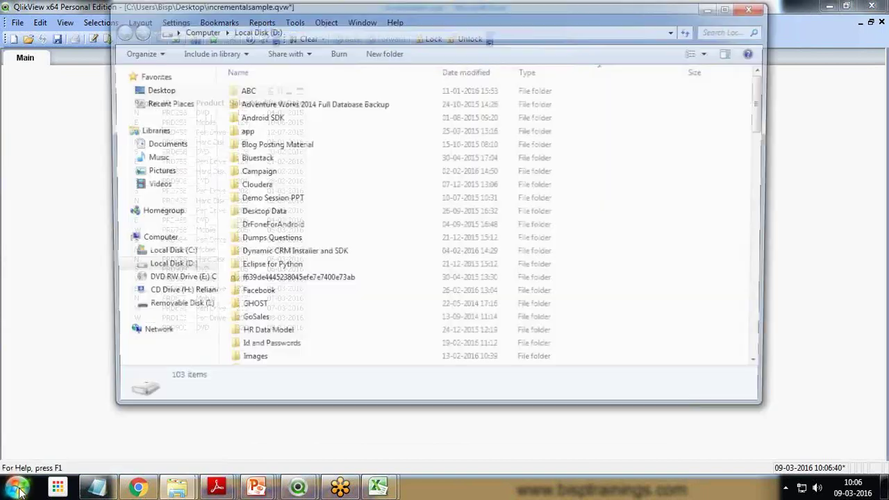
{"action": "left_click", "coordinate": [294, 241]}
{"action": "type", "text": "in"}
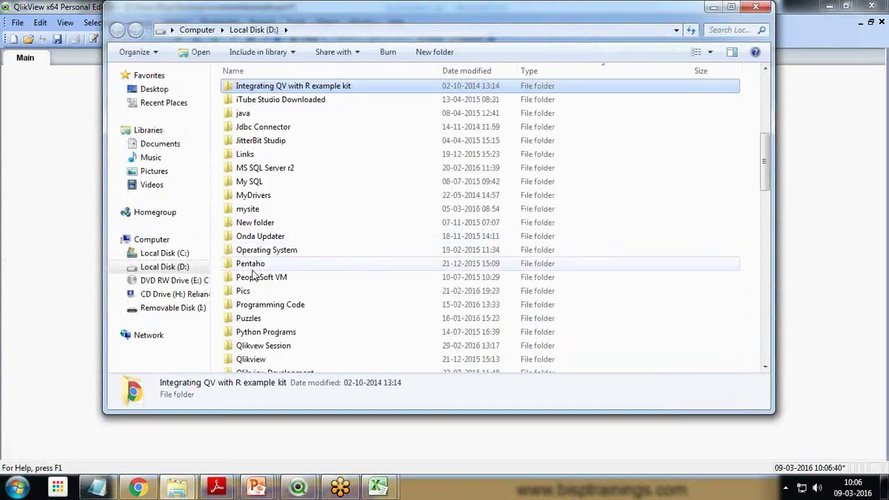
{"action": "scroll", "coordinate": [289, 271], "scroll_direction": "down", "scroll_amount": 15}
{"action": "scroll", "coordinate": [255, 276], "scroll_direction": "down", "scroll_amount": 5}
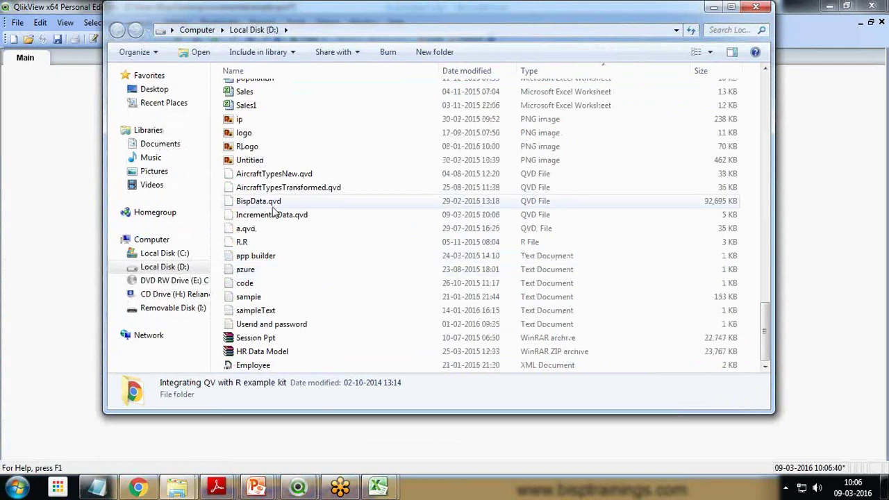
{"action": "left_click", "coordinate": [273, 216]}
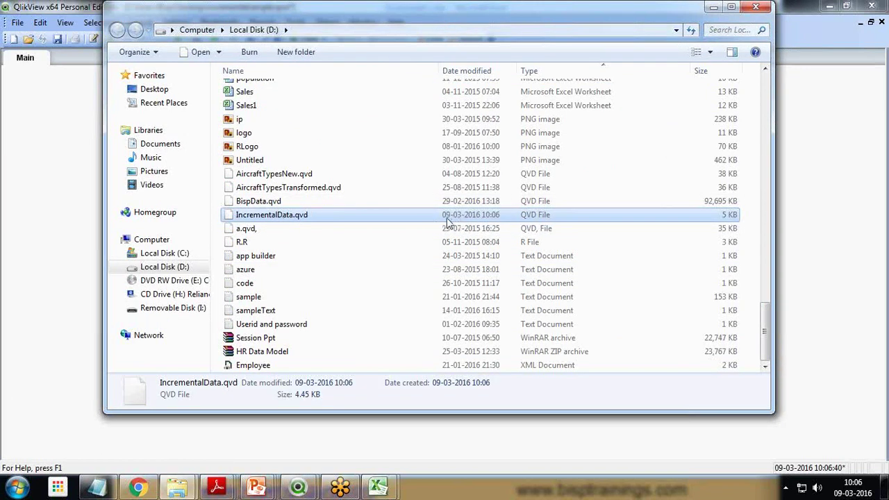
{"action": "left_click", "coordinate": [297, 488]}
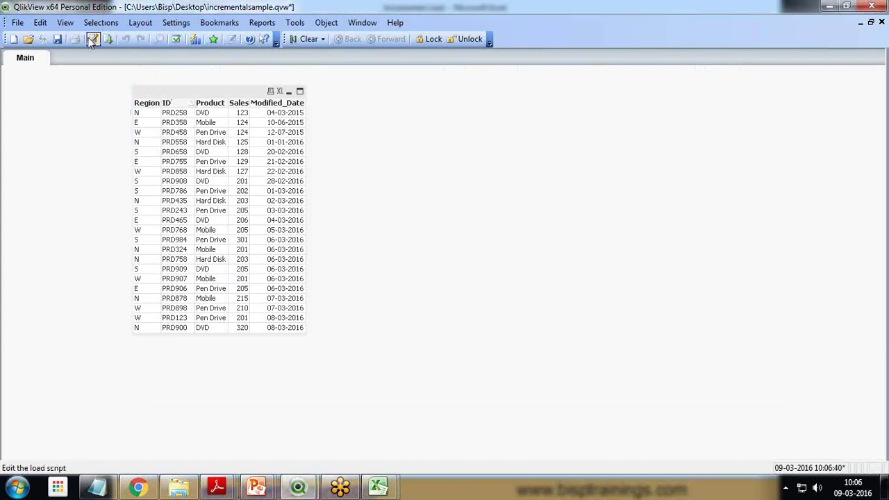
{"action": "left_click_drag", "start_coordinate": [172, 98], "coordinate": [66, 89]}
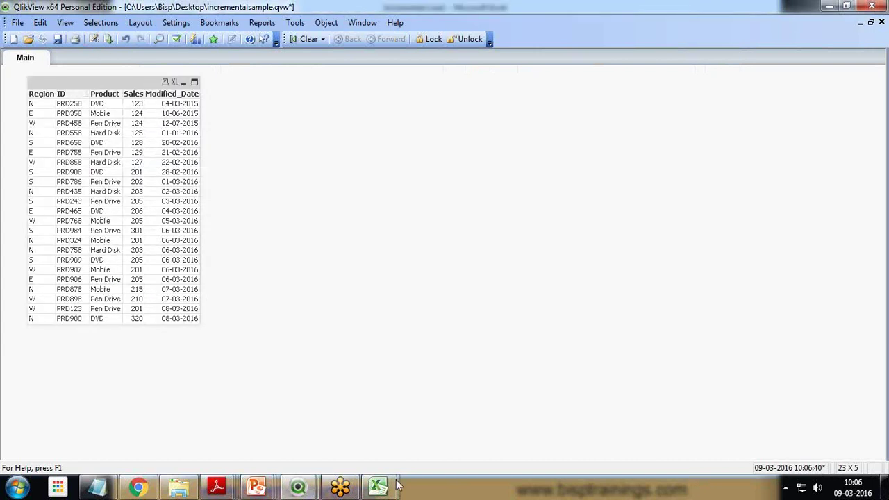
Reopen Edit Script, review the IncrementalData load block, and move the editor right to uncover the table.
{"action": "left_click", "coordinate": [93, 38]}
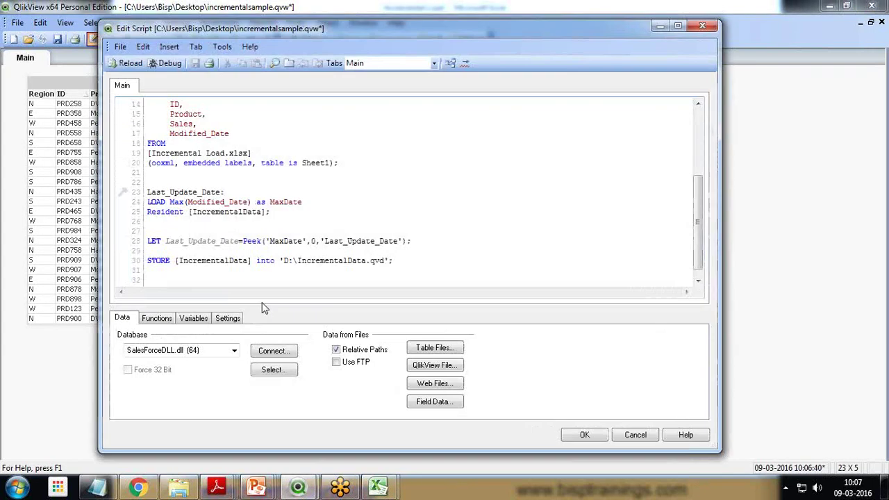
{"action": "left_click_drag", "start_coordinate": [418, 261], "coordinate": [147, 192]}
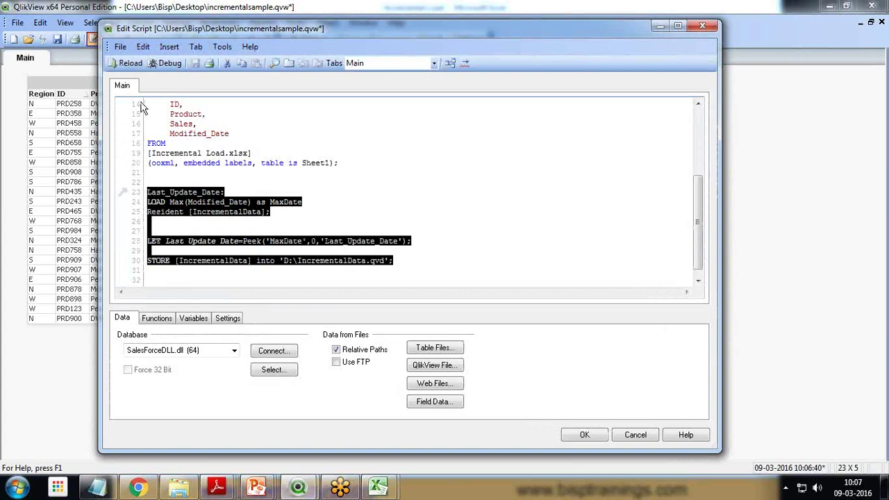
{"action": "left_click", "coordinate": [206, 172]}
{"action": "scroll", "coordinate": [207, 173], "scroll_direction": "up", "scroll_amount": 5}
{"action": "scroll", "coordinate": [218, 193], "scroll_direction": "down", "scroll_amount": 3}
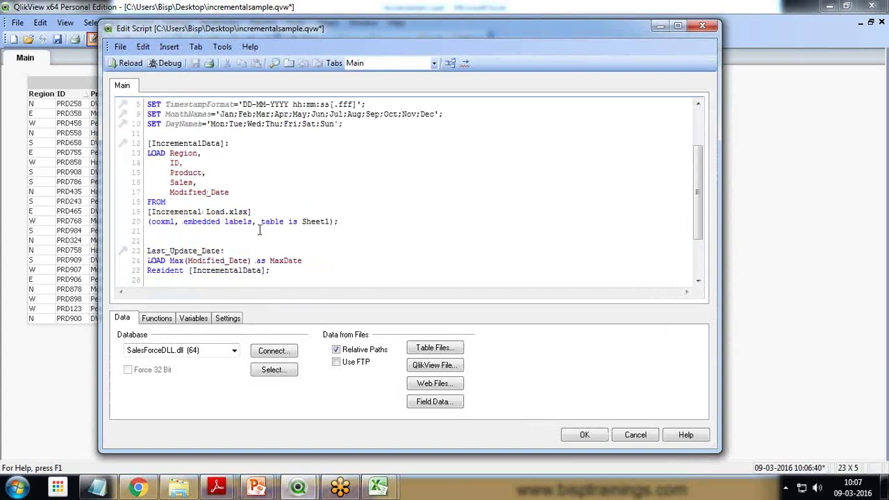
{"action": "left_click_drag", "start_coordinate": [147, 143], "coordinate": [205, 274]}
{"action": "left_click", "coordinate": [254, 251]}
{"action": "left_click_drag", "start_coordinate": [184, 28], "coordinate": [313, 30]}
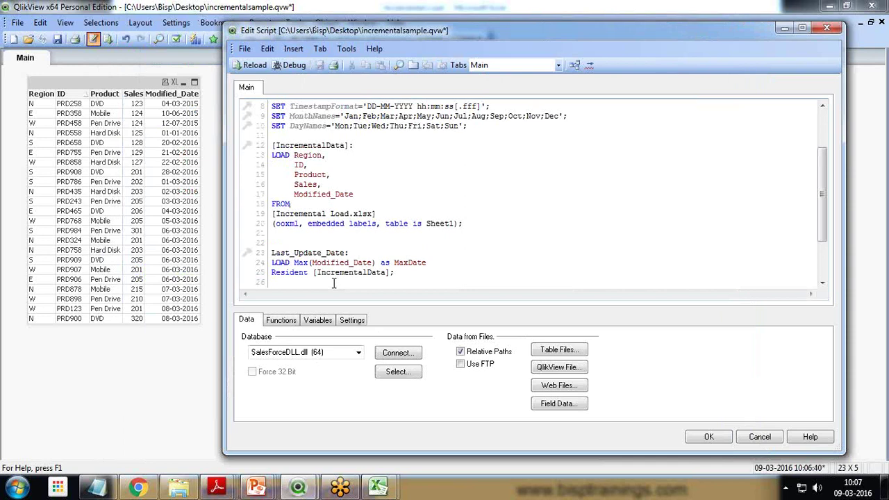
Switch to the Incremental Load workbook and enter regions W and N in A25:A26.
{"action": "left_click", "coordinate": [378, 486]}
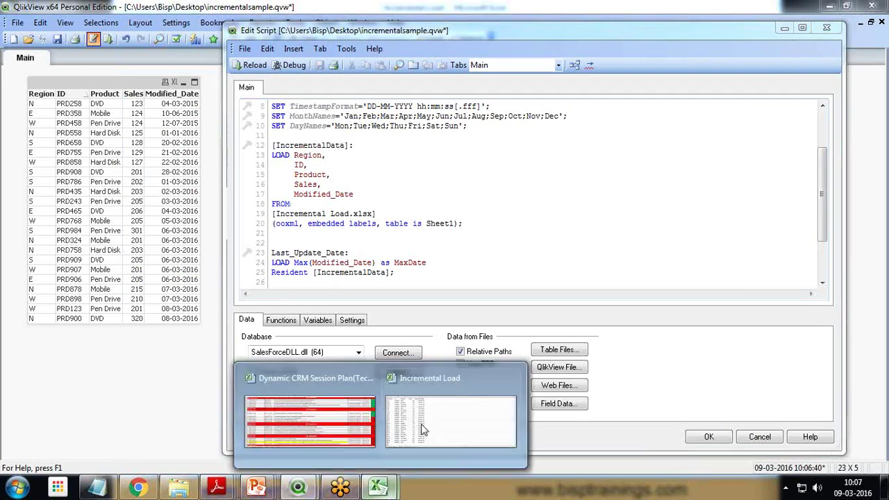
{"action": "left_click", "coordinate": [423, 429]}
{"action": "scroll", "coordinate": [145, 342], "scroll_direction": "down", "scroll_amount": 4}
{"action": "left_click", "coordinate": [32, 282]}
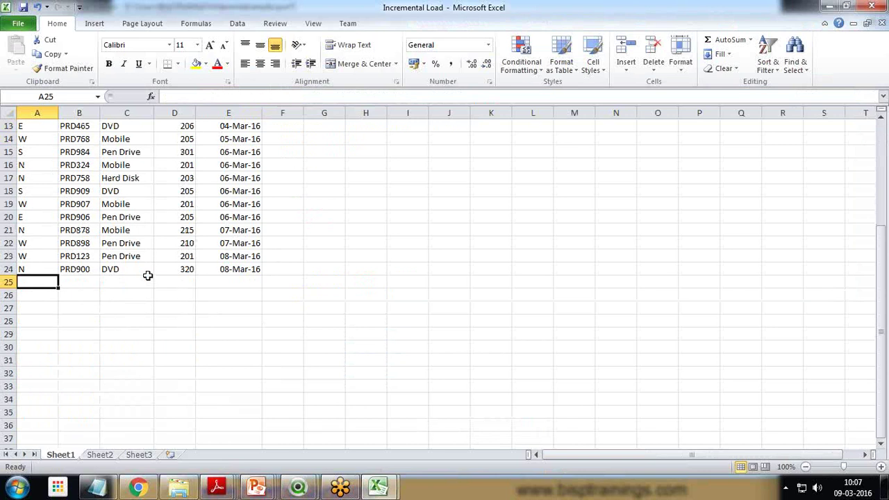
{"action": "type", "text": "W"}
{"action": "key", "text": "Return"}
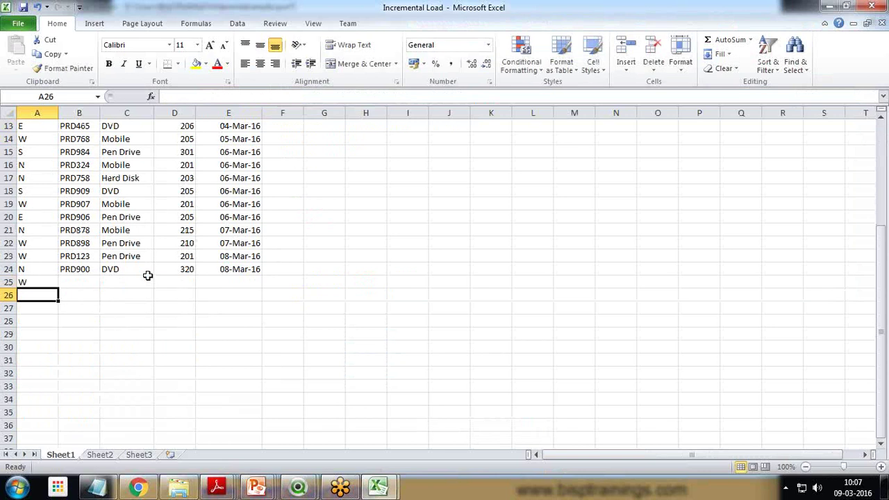
{"action": "type", "text": "N"}
{"action": "key", "text": "Up"}
{"action": "key", "text": "Right"}
Enter IDs PRD400 and PRD500 with products Pen Drive and DVD.
{"action": "type", "text": "PRD400"}
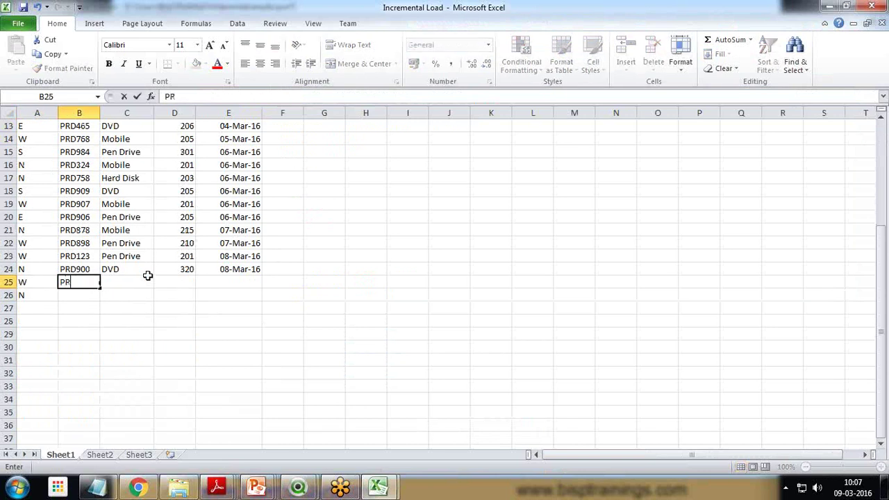
{"action": "key", "text": "Return"}
{"action": "type", "text": "PRD500"}
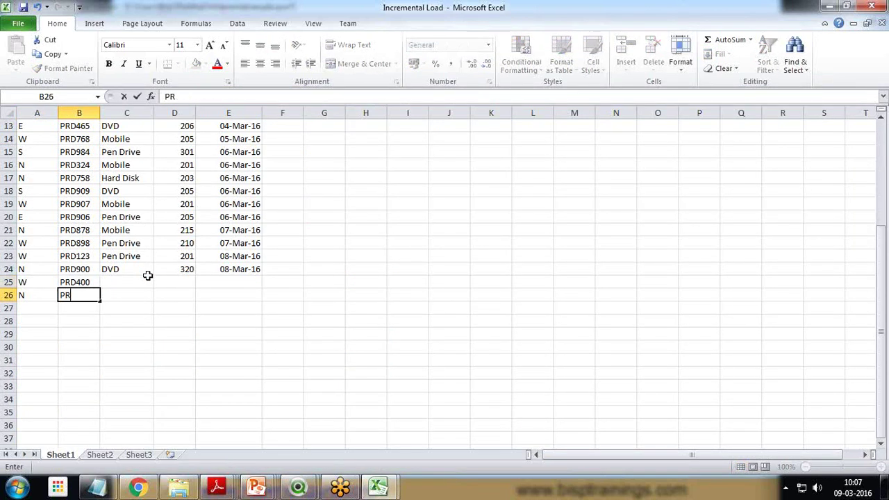
{"action": "key", "text": "Up"}
{"action": "key", "text": "Right"}
{"action": "type", "text": "P"}
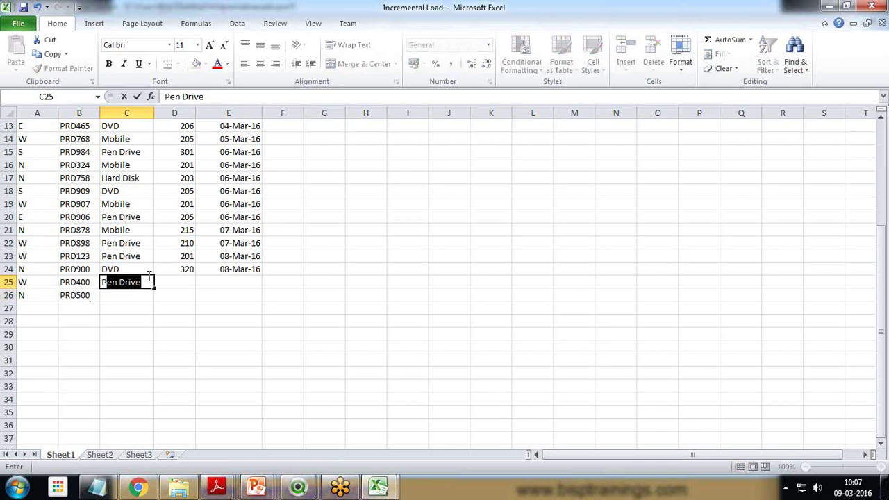
{"action": "key", "text": "Return"}
{"action": "type", "text": "DVD"}
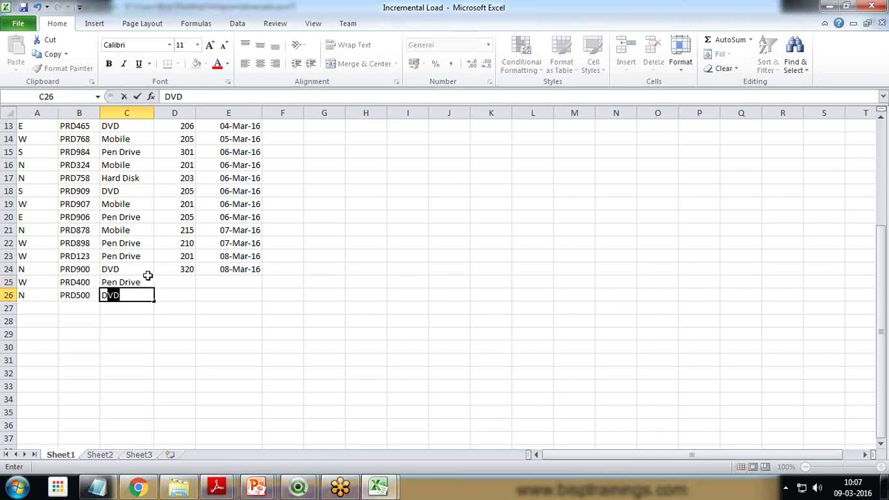
{"action": "key", "text": "Tab"}
Enter sales 145 and 569 and date 09-03-2016 for both rows, then select rows 22–24.
{"action": "key", "text": "Up"}
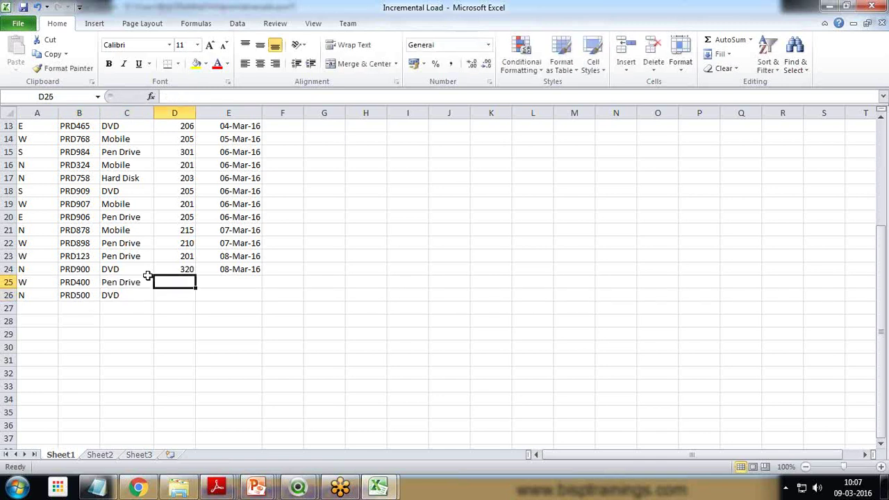
{"action": "type", "text": "145"}
{"action": "key", "text": "Return"}
{"action": "type", "text": "569"}
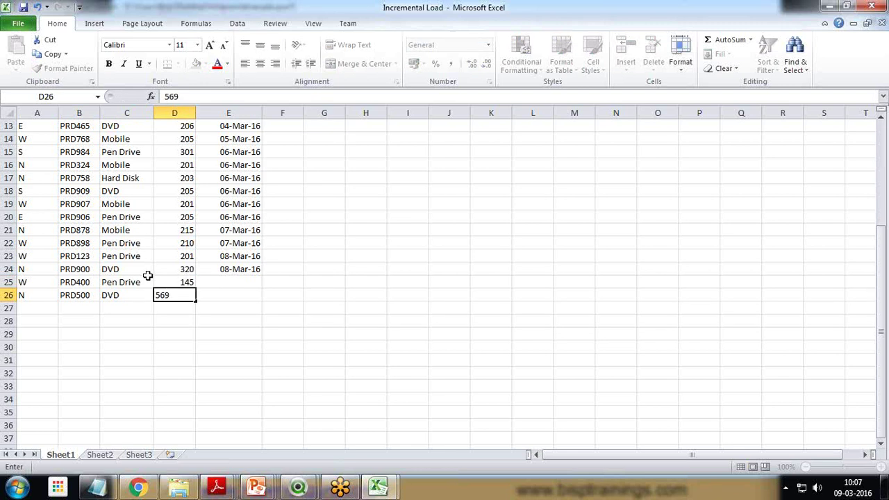
{"action": "key", "text": "Tab"}
{"action": "key", "text": "Up"}
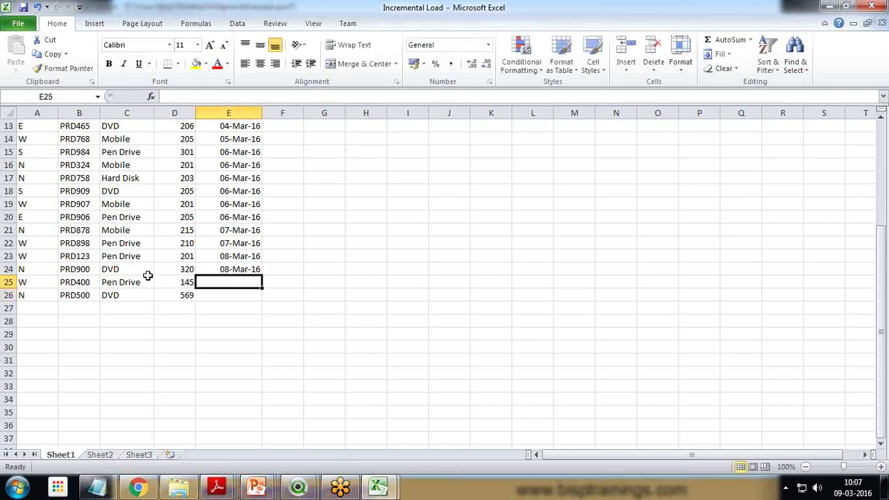
{"action": "type", "text": "09"}
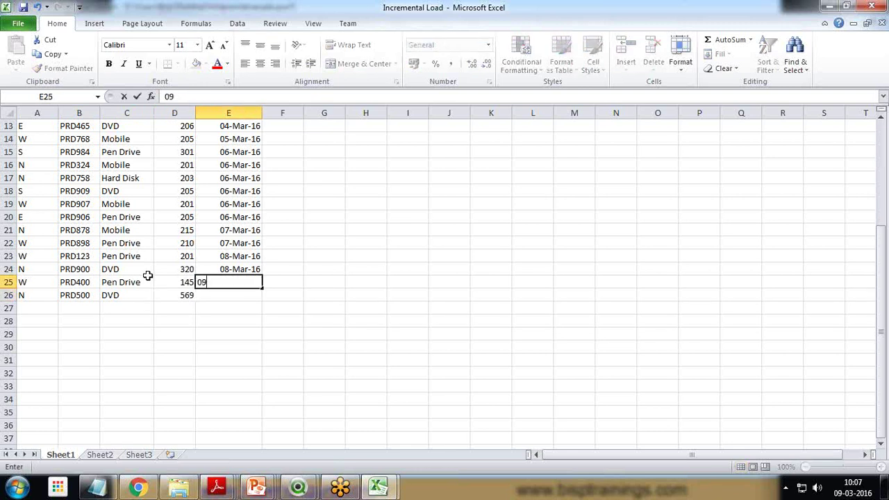
{"action": "type", "text": "-03-2016"}
{"action": "key", "text": "Return"}
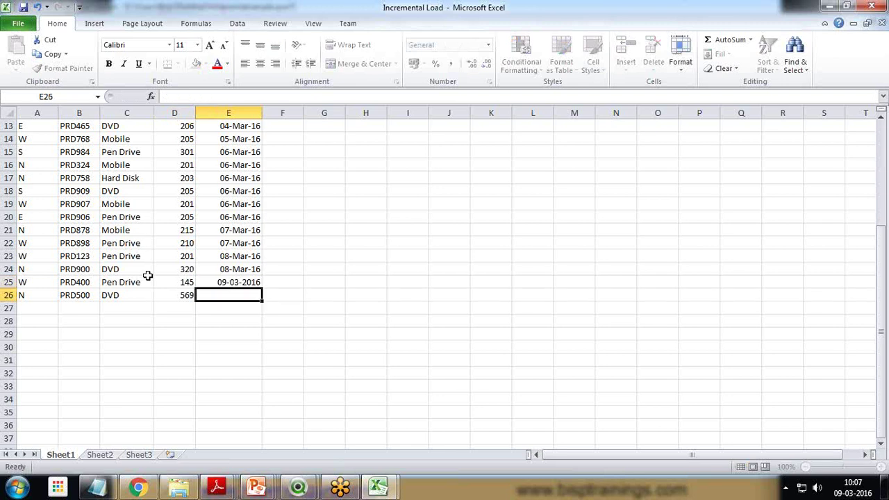
{"action": "type", "text": "09-03-2016"}
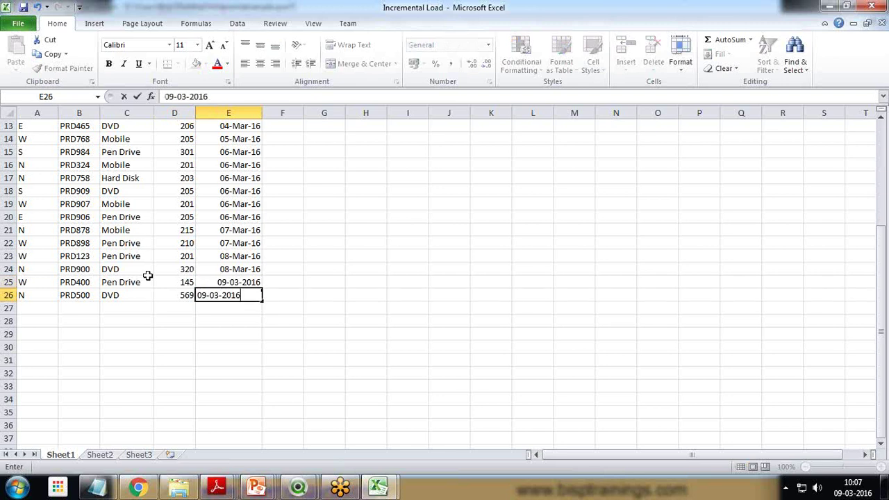
{"action": "key", "text": "Return"}
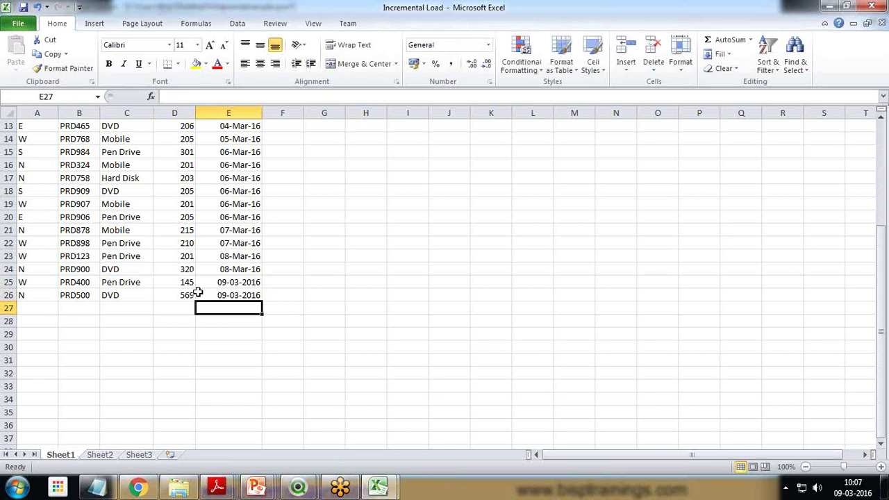
{"action": "left_click_drag", "start_coordinate": [40, 283], "coordinate": [239, 301]}
{"action": "left_click", "coordinate": [218, 269]}
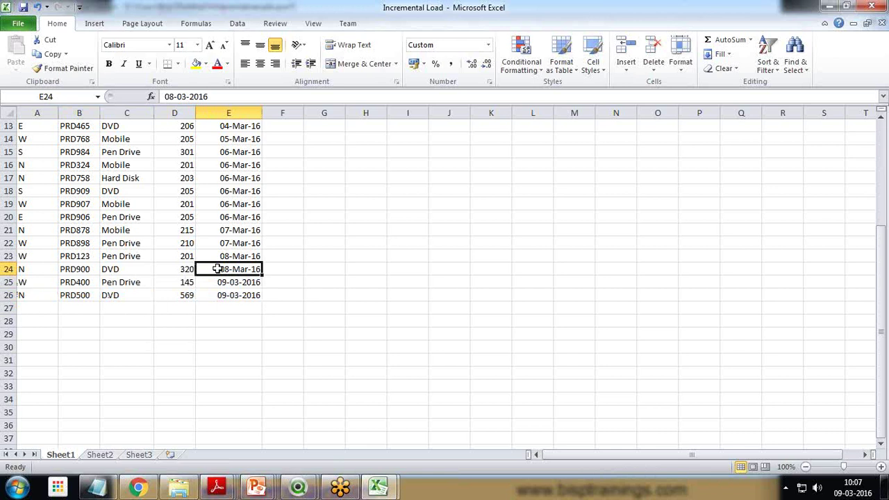
{"action": "left_click_drag", "start_coordinate": [218, 269], "coordinate": [23, 243]}
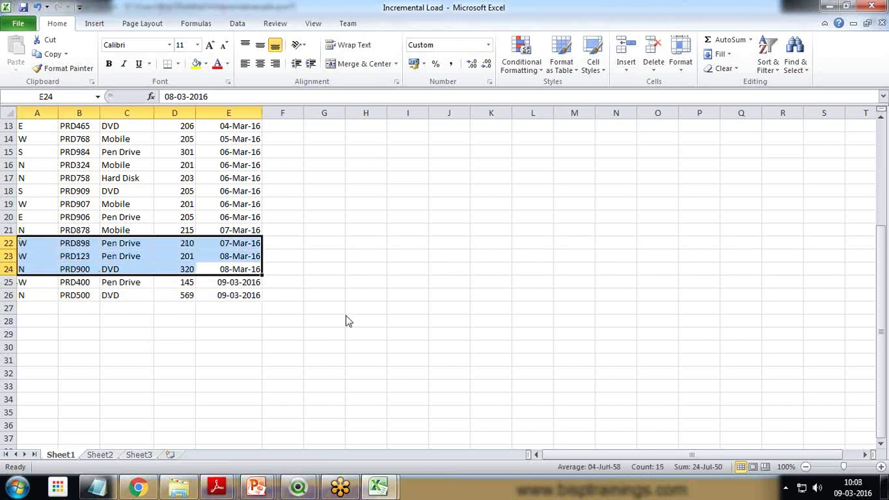
Return to the QlikView script and delete the STORE line.
{"action": "mouse_move", "coordinate": [298, 486]}
{"action": "left_click", "coordinate": [351, 426]}
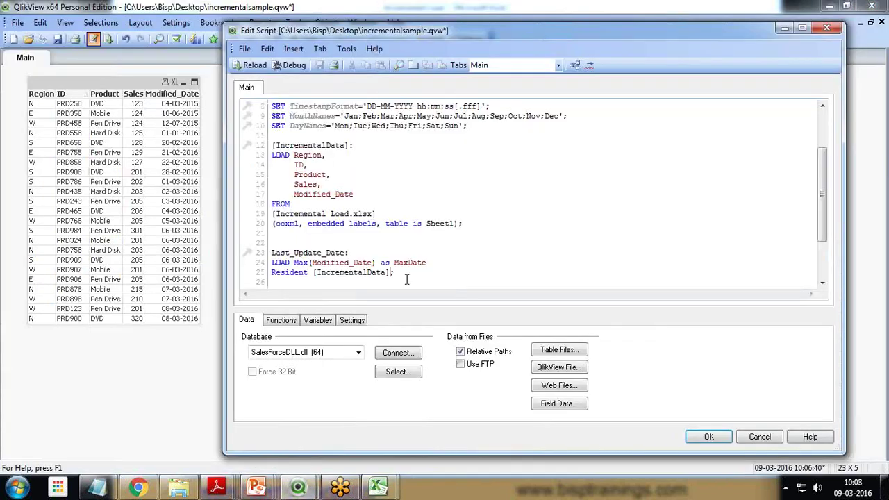
{"action": "type", "text": "LET Last_Update_Date=Peek('MaxDate',0,'Last_Update_Date');  STORE [IncrementalData] into 'D:\\IncrementalData.qvd';"}
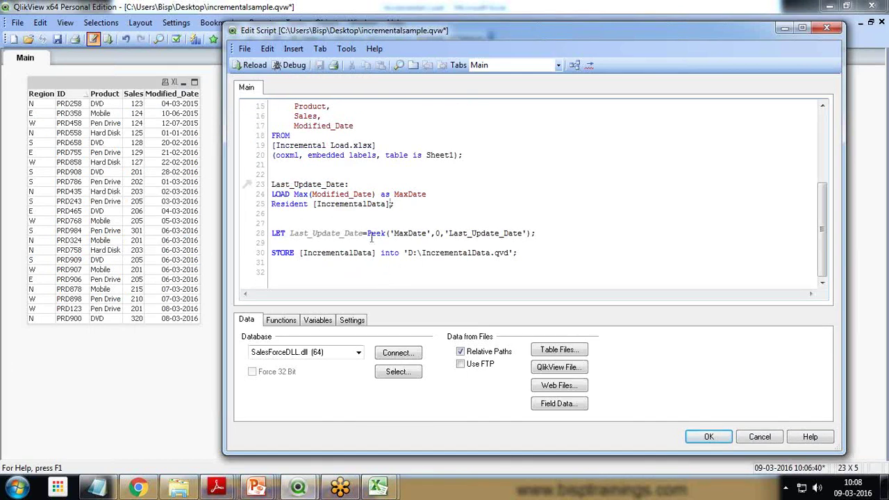
{"action": "left_click_drag", "start_coordinate": [290, 234], "coordinate": [363, 237]}
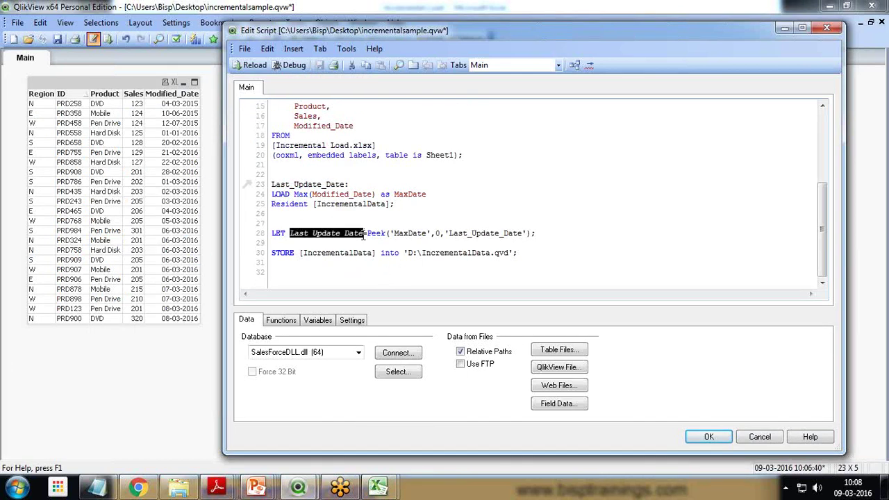
{"action": "left_click_drag", "start_coordinate": [520, 255], "coordinate": [262, 255]}
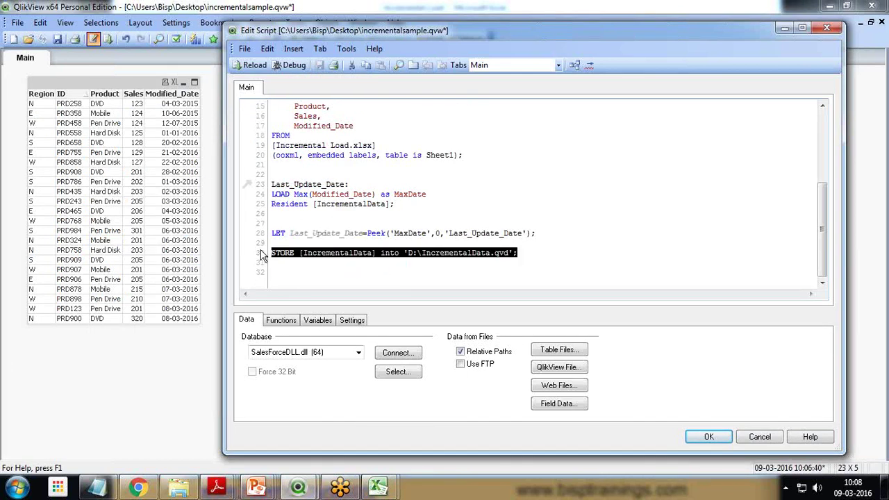
{"action": "key", "text": "Delete"}
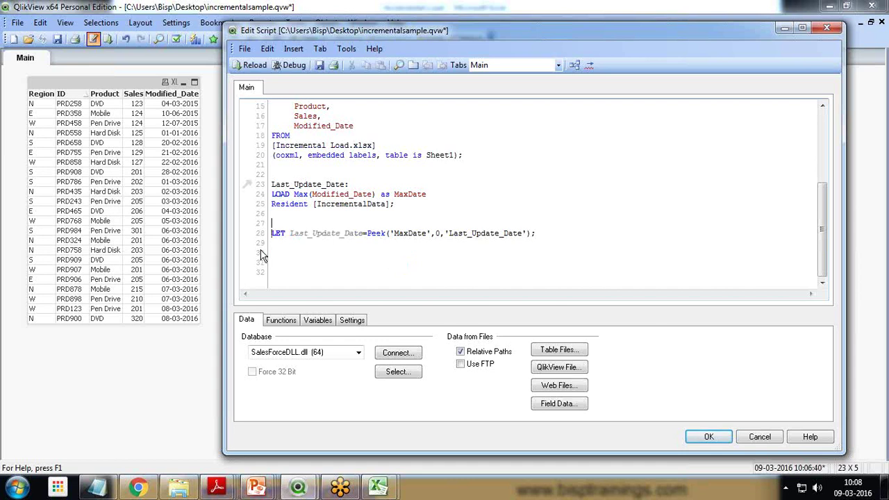
Turn the LET Last_Update_Date line 28 into a // comment.
{"action": "key", "text": "Up"}
{"action": "key", "text": "Up"}
{"action": "key", "text": "Up"}
{"action": "key", "text": "Up"}
{"action": "key", "text": "Up"}
{"action": "key", "text": "Up"}
{"action": "key", "text": "Up"}
{"action": "key", "text": "Up"}
{"action": "key", "text": "Up"}
{"action": "key", "text": "Up"}
{"action": "key", "text": "Up"}
{"action": "key", "text": "Up"}
{"action": "key", "text": "Up"}
{"action": "key", "text": "Up"}
{"action": "key", "text": "Up"}
{"action": "key", "text": "Up"}
{"action": "key", "text": "Up"}
{"action": "key", "text": "Up"}
{"action": "key", "text": "Up"}
{"action": "key", "text": "Up"}
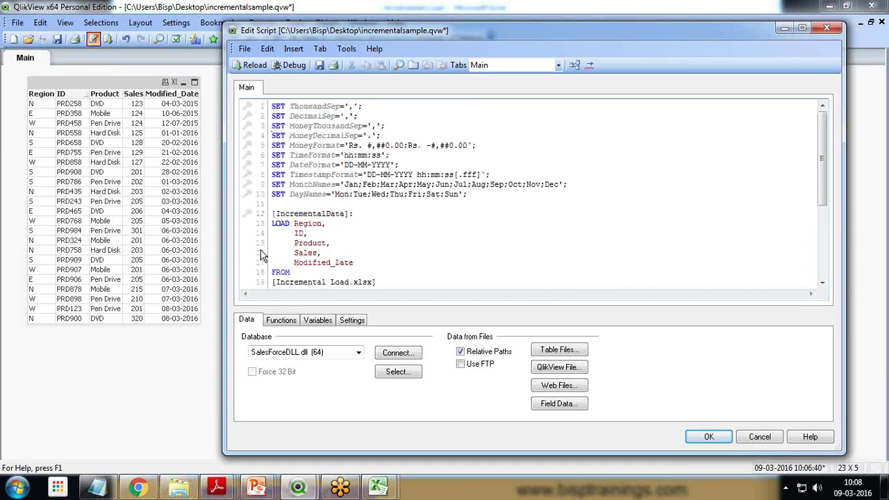
{"action": "key", "text": "shift+Down"}
{"action": "key", "text": "shift+Down"}
{"action": "key", "text": "shift+Down"}
{"action": "key", "text": "shift+Down"}
{"action": "key", "text": "shift+Down"}
{"action": "key", "text": "shift+Down"}
{"action": "key", "text": "shift+Down"}
{"action": "key", "text": "shift+Down"}
{"action": "key", "text": "shift+Down"}
{"action": "key", "text": "shift+Down"}
{"action": "key", "text": "shift+Down"}
{"action": "key", "text": "shift+Down"}
{"action": "key", "text": "shift+Down"}
{"action": "key", "text": "shift+Down"}
{"action": "key", "text": "shift+Down"}
{"action": "key", "text": "shift+Down"}
{"action": "key", "text": "shift+Down"}
{"action": "key", "text": "shift+Down"}
{"action": "key", "text": "shift+Down"}
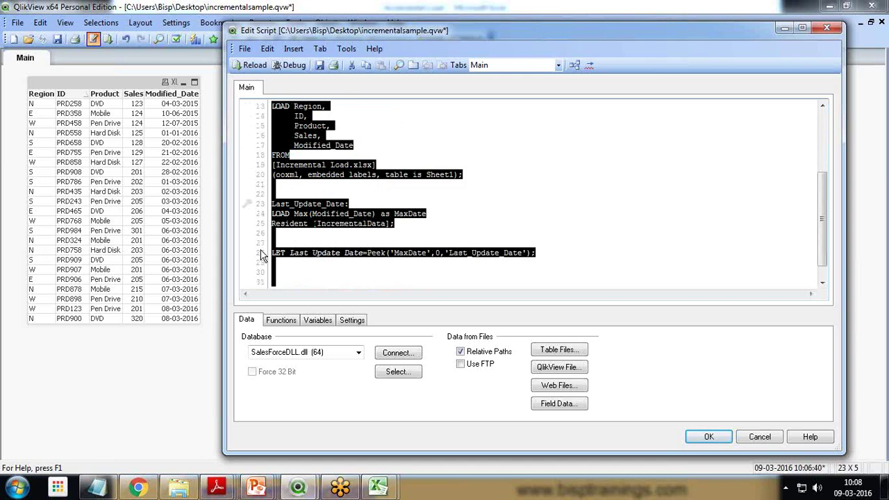
{"action": "left_click", "coordinate": [289, 254]}
{"action": "left_click_drag", "start_coordinate": [289, 254], "coordinate": [258, 256]}
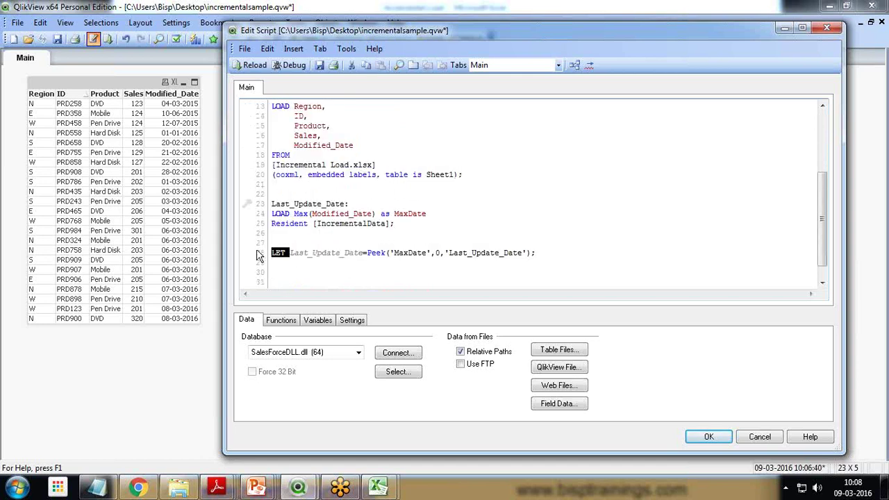
{"action": "key", "text": "BackSpace"}
{"action": "type", "text": "#"}
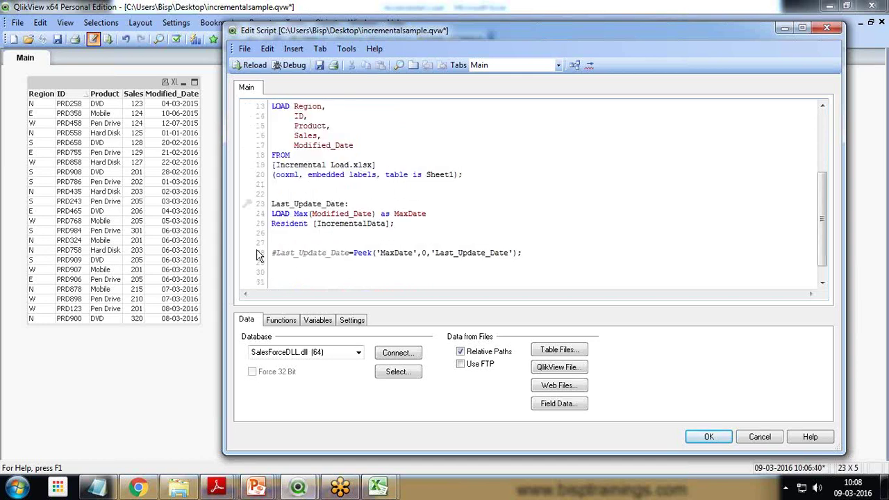
{"action": "key", "text": "BackSpace"}
{"action": "key", "text": "BackSpace"}
{"action": "key", "text": "BackSpace"}
{"action": "key", "text": "BackSpace"}
{"action": "key", "text": "BackSpace"}
{"action": "key", "text": "BackSpace"}
{"action": "key", "text": "BackSpace"}
{"action": "key", "text": "BackSpace"}
{"action": "key", "text": "BackSpace"}
{"action": "key", "text": "BackSpace"}
{"action": "key", "text": "BackSpace"}
{"action": "key", "text": "BackSpace"}
{"action": "key", "text": "BackSpace"}
{"action": "key", "text": "BackSpace"}
{"action": "key", "text": "BackSpace"}
{"action": "key", "text": "BackSpace"}
{"action": "key", "text": "BackSpace"}
{"action": "key", "text": "BackSpace"}
{"action": "key", "text": "BackSpace"}
{"action": "key", "text": "BackSpace"}
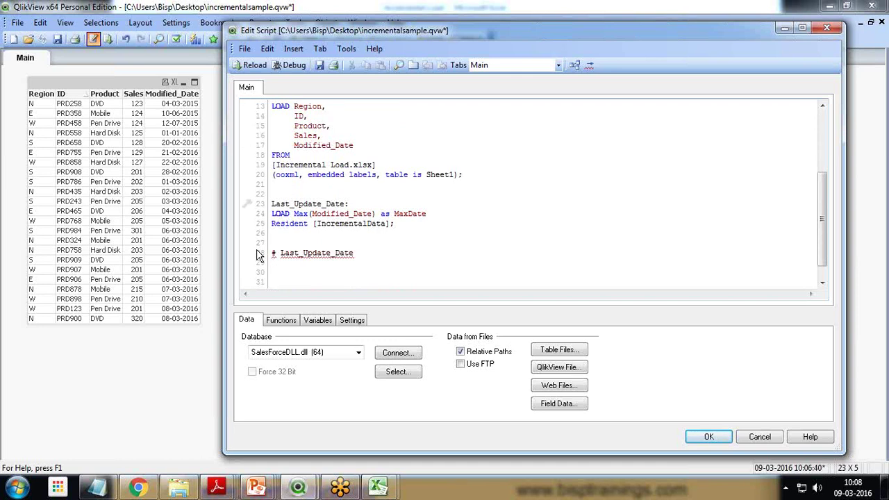
{"action": "key", "text": "Return"}
{"action": "left_click", "coordinate": [258, 255]}
{"action": "key", "text": "Delete"}
{"action": "type", "text": "//"}
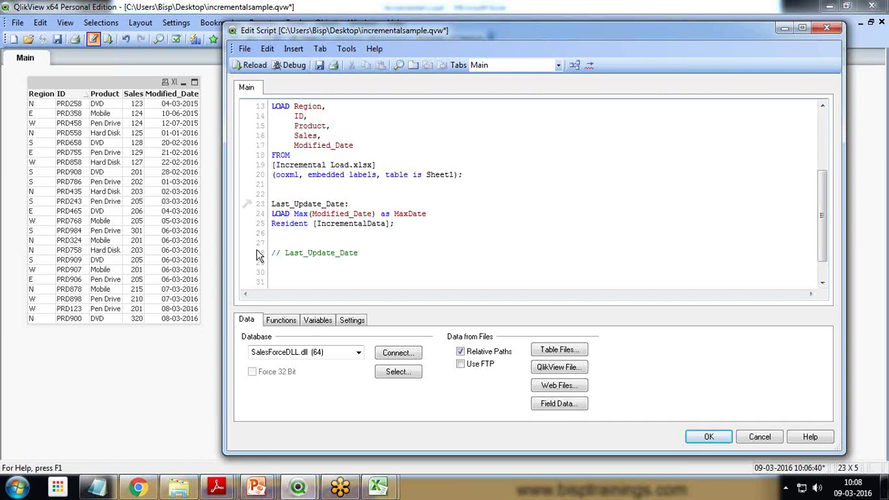
Delete the Last_Update_Date max-date load block and return to the top of the script.
{"action": "key", "text": "Down"}
{"action": "key", "text": "Down"}
{"action": "key", "text": "Down"}
{"action": "key", "text": "Down"}
{"action": "key", "text": "Down"}
{"action": "key", "text": "Down"}
{"action": "key", "text": "Down"}
{"action": "key", "text": "Down"}
{"action": "key", "text": "Down"}
{"action": "key", "text": "shift+Down"}
{"action": "key", "text": "shift+Down"}
{"action": "key", "text": "Down"}
{"action": "key", "text": "shift+Down"}
{"action": "key", "text": "shift+Down"}
{"action": "key", "text": "shift+Down"}
{"action": "key", "text": "Delete"}
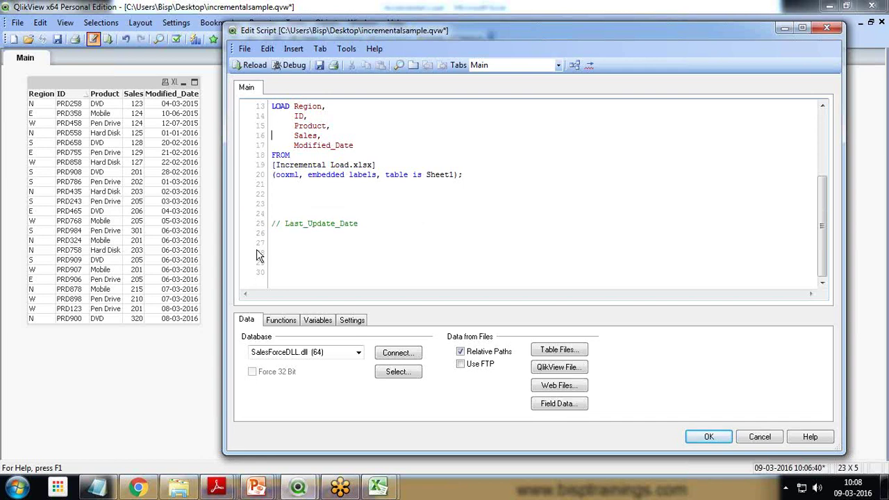
{"action": "key", "text": "ctrl+Home"}
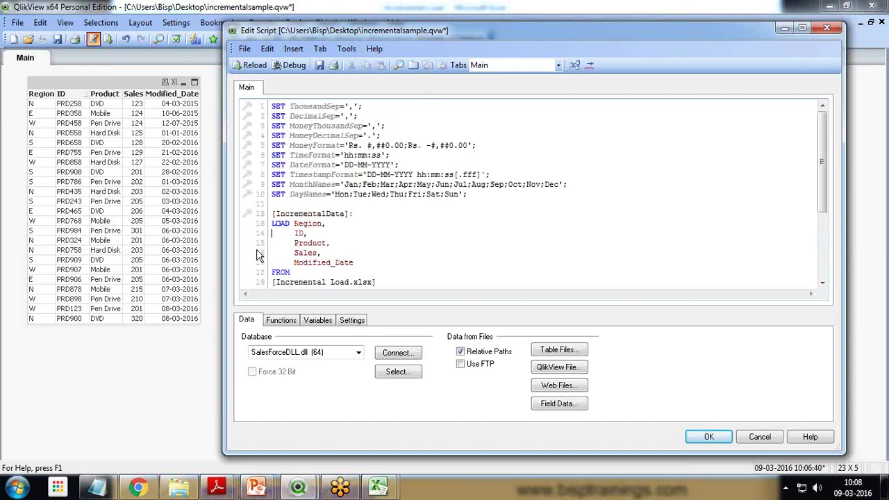
{"action": "scroll", "coordinate": [257, 255], "scroll_direction": "down", "scroll_amount": 2}
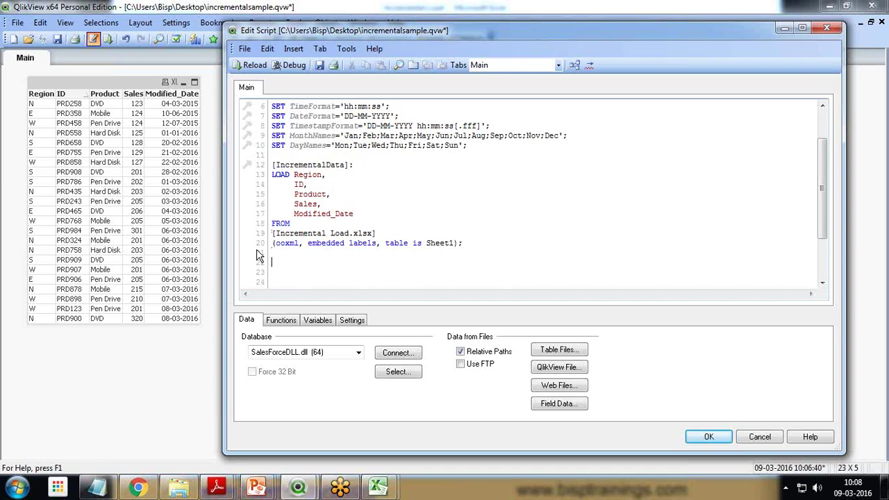
Insert a load of D:\IncrementalData.qvd into the script via the Table Files wizard.
{"action": "left_click", "coordinate": [559, 350]}
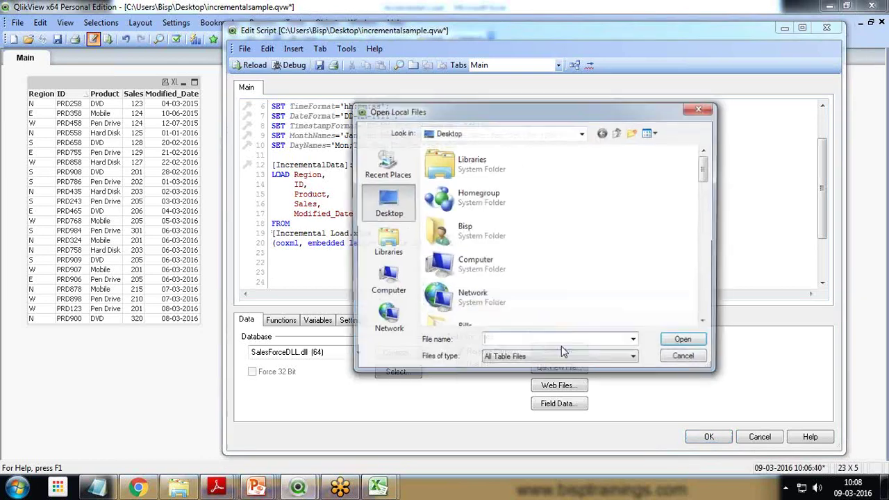
{"action": "double_click", "coordinate": [475, 266]}
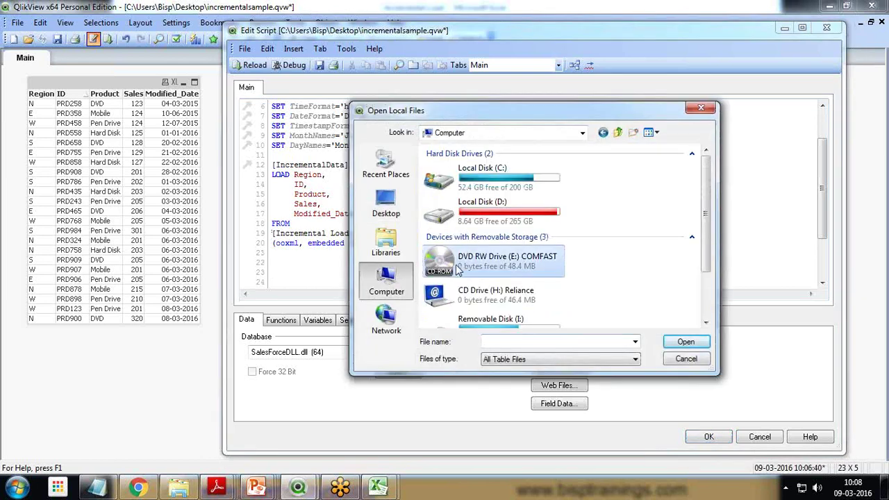
{"action": "double_click", "coordinate": [469, 211]}
{"action": "scroll", "coordinate": [469, 212], "scroll_direction": "down", "scroll_amount": 5}
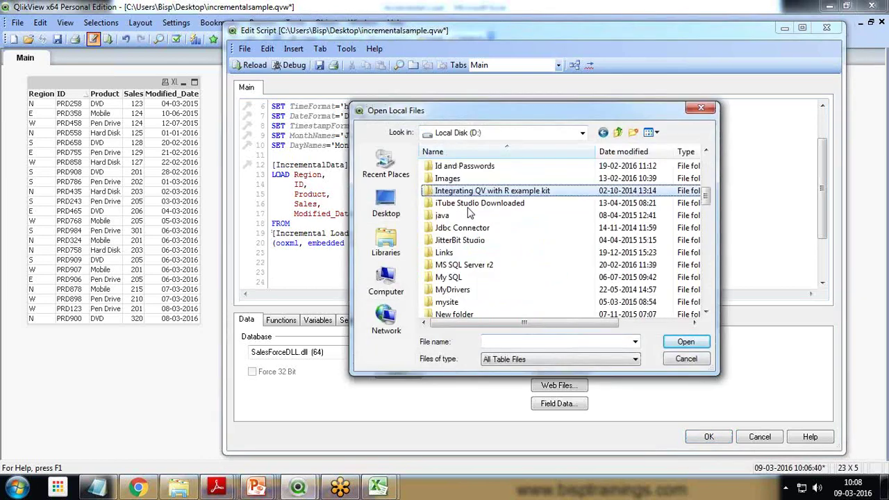
{"action": "scroll", "coordinate": [469, 212], "scroll_direction": "down", "scroll_amount": 4}
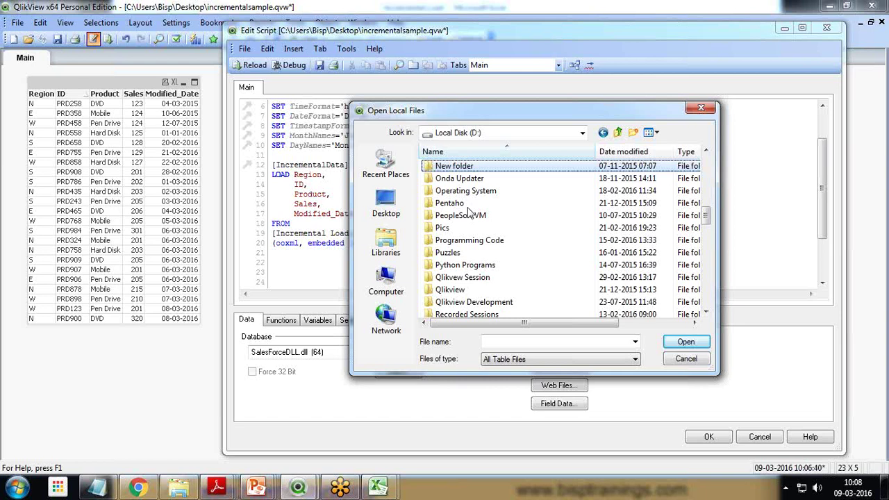
{"action": "left_click", "coordinate": [467, 204]}
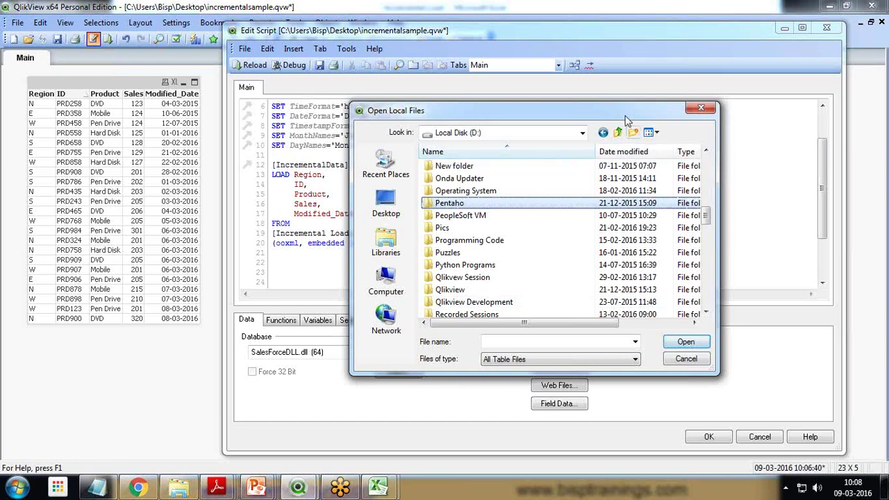
{"action": "left_click_drag", "start_coordinate": [629, 117], "coordinate": [509, 122]}
{"action": "left_click_drag", "start_coordinate": [584, 217], "coordinate": [587, 285]}
{"action": "left_click", "coordinate": [362, 224]}
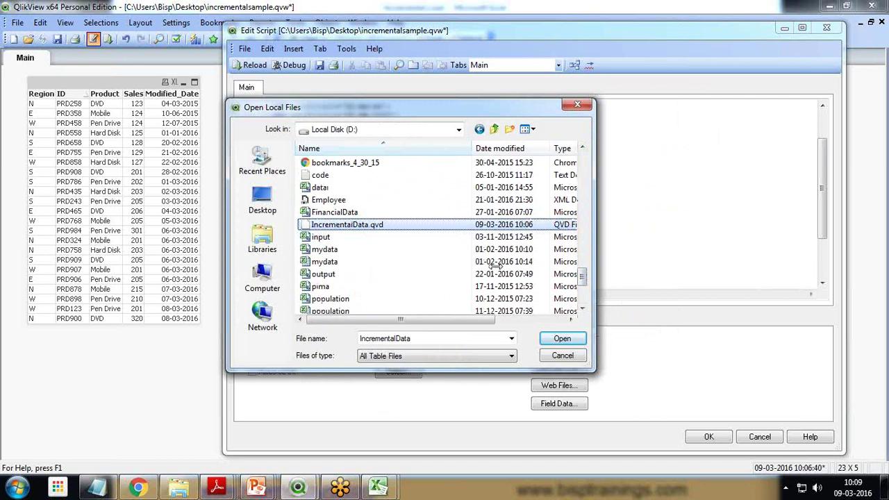
{"action": "left_click", "coordinate": [576, 342]}
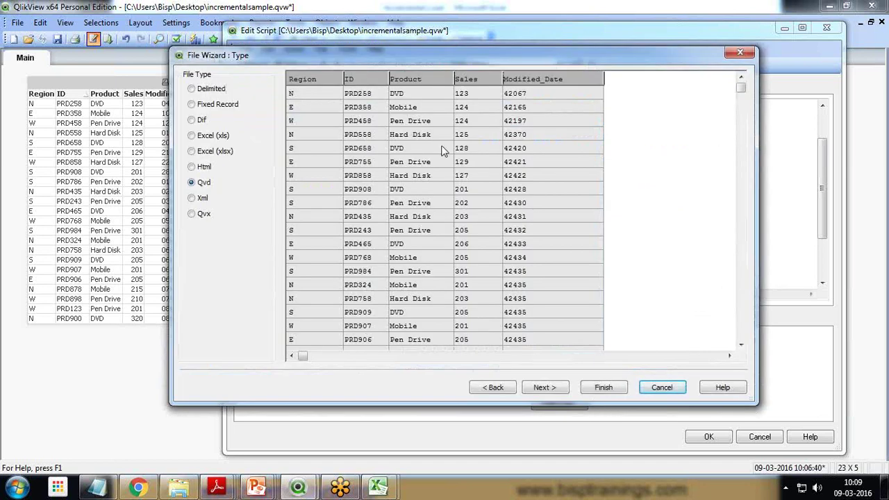
{"action": "left_click", "coordinate": [603, 388]}
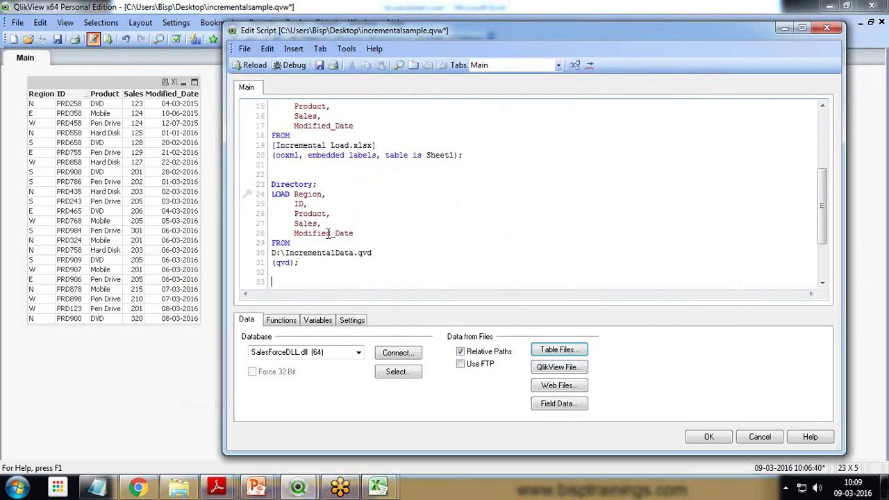
Replace the Directory; statement before the QVD load with Concatenate.
{"action": "scroll", "coordinate": [339, 238], "scroll_direction": "up", "scroll_amount": 3}
{"action": "left_click_drag", "start_coordinate": [273, 166], "coordinate": [355, 167]}
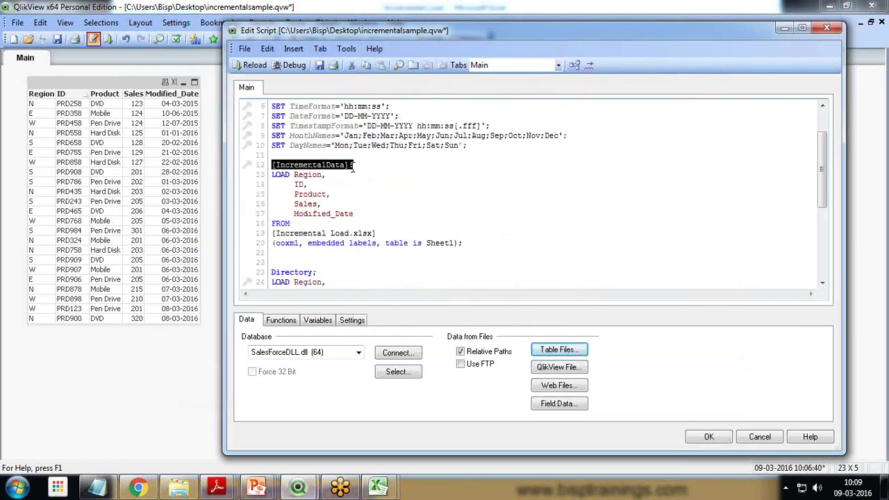
{"action": "left_click", "coordinate": [336, 200]}
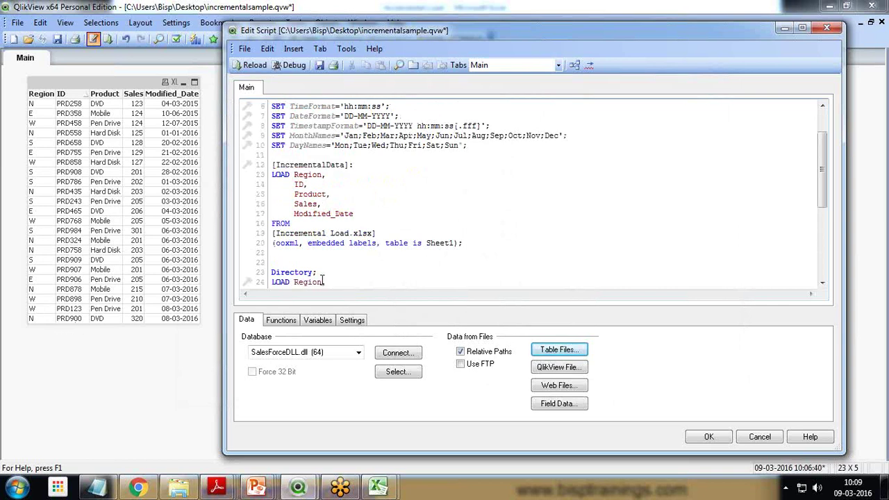
{"action": "left_click_drag", "start_coordinate": [276, 272], "coordinate": [323, 278]}
{"action": "key", "text": "BackSpace"}
{"action": "key", "text": "BackSpace"}
{"action": "type", "text": "con"}
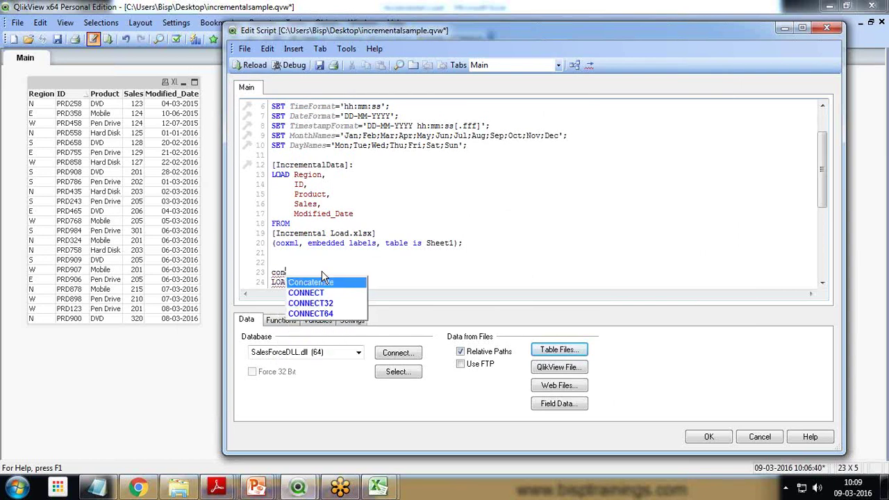
{"action": "key", "text": "Return"}
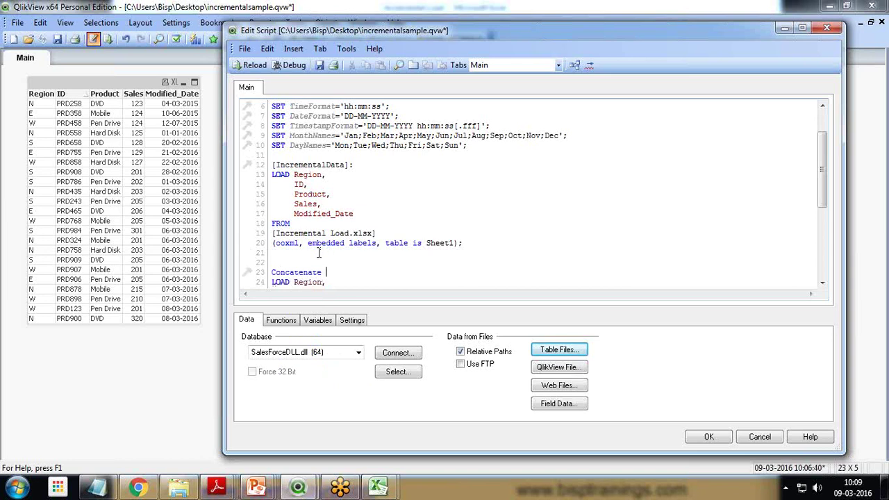
Start a Where clause after Sheet1) on the Excel load.
{"action": "left_click", "coordinate": [456, 243]}
{"action": "type", "text": "wh"}
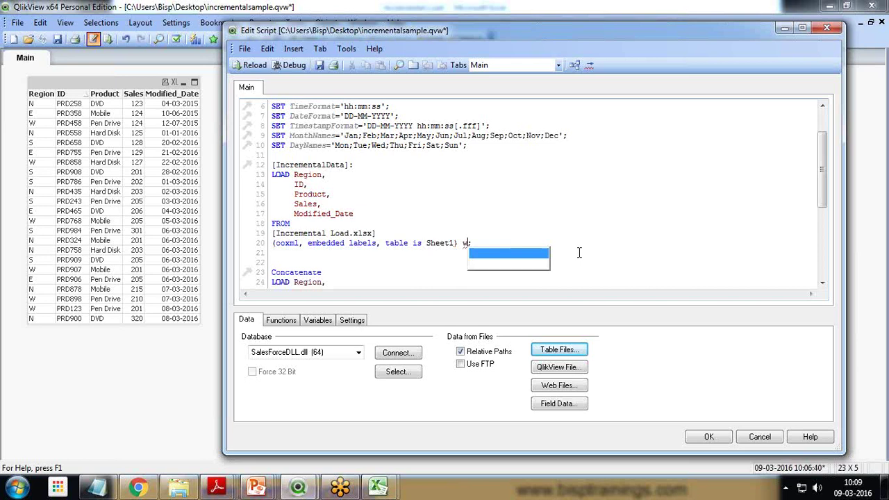
{"action": "key", "text": "Return"}
Write the condition Modified_Date>$(Last_Update_Date), pasting the variable name from the comment.
{"action": "type", "text": "Mo"}
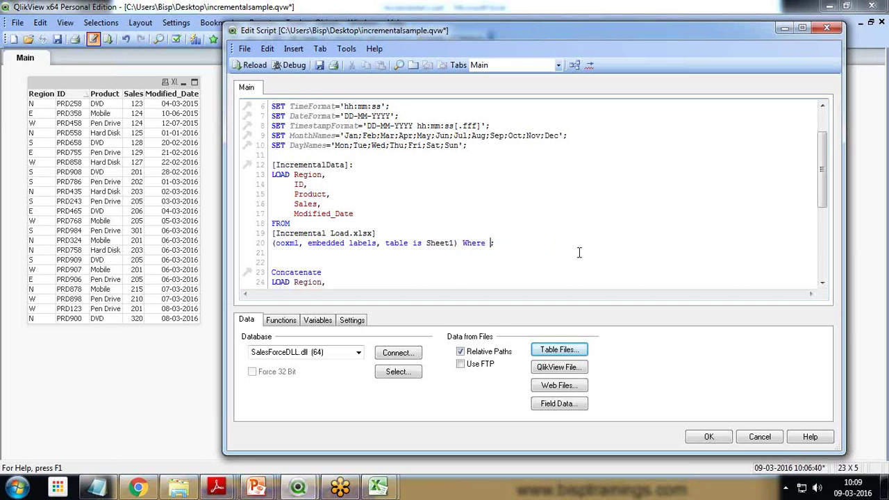
{"action": "type", "text": "dsfied_Date>$("}
{"action": "scroll", "coordinate": [574, 258], "scroll_direction": "down", "scroll_amount": 3}
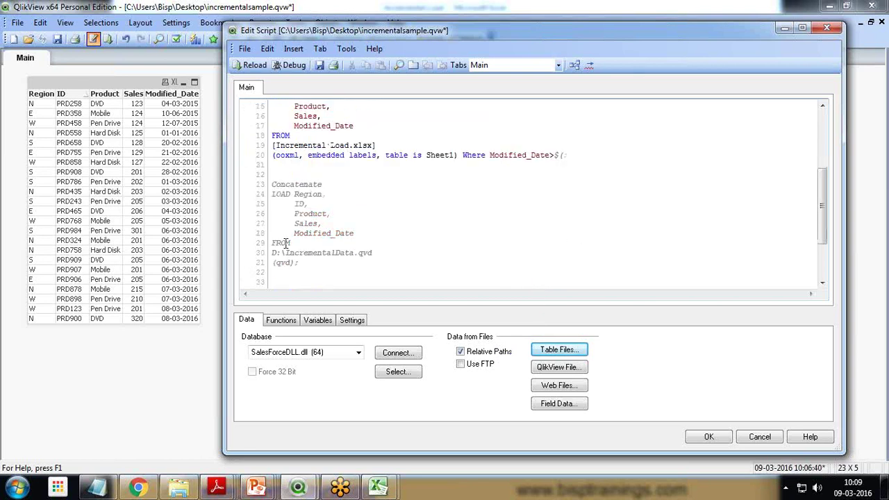
{"action": "scroll", "coordinate": [298, 258], "scroll_direction": "down", "scroll_amount": 3}
{"action": "left_click_drag", "start_coordinate": [286, 223], "coordinate": [360, 224]}
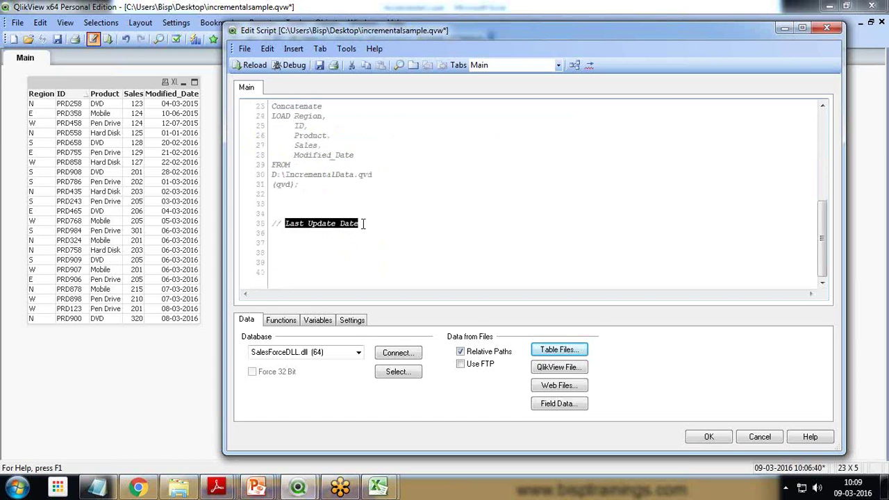
{"action": "key", "text": "ctrl+c"}
{"action": "scroll", "coordinate": [375, 229], "scroll_direction": "up", "scroll_amount": 3}
{"action": "left_click", "coordinate": [557, 165]}
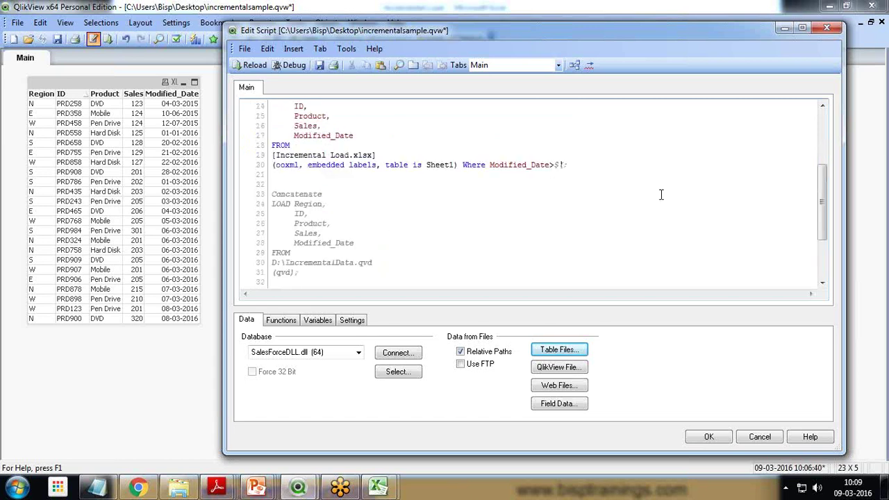
{"action": "key", "text": "ctrl+v"}
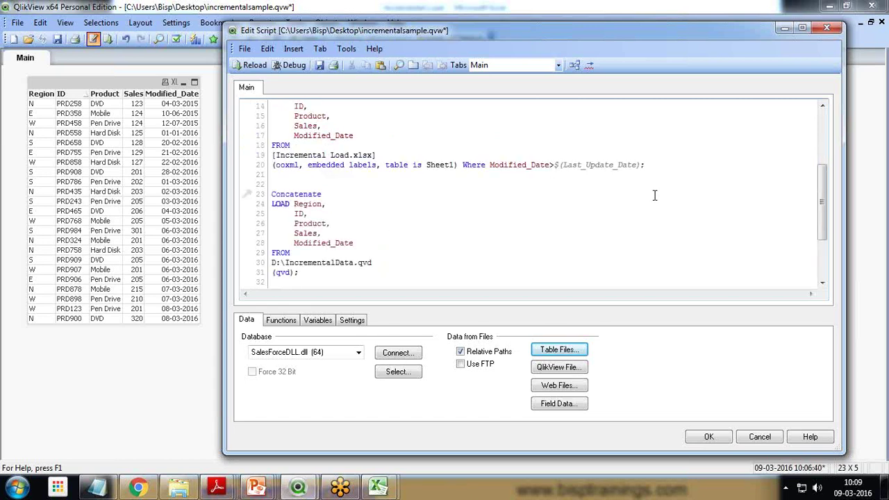
{"action": "type", "text": ")"}
Review the Where condition and the QVD field list, then save the script.
{"action": "scroll", "coordinate": [355, 235], "scroll_direction": "down", "scroll_amount": 1}
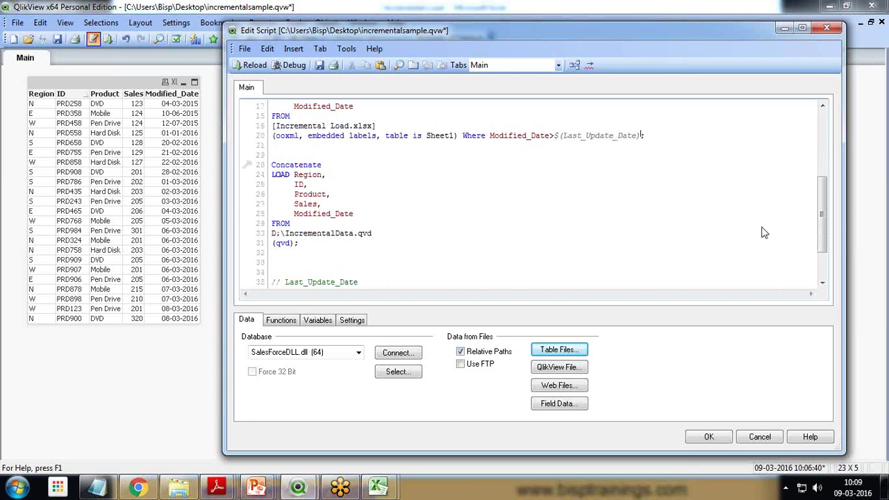
{"action": "scroll", "coordinate": [429, 220], "scroll_direction": "up", "scroll_amount": 2}
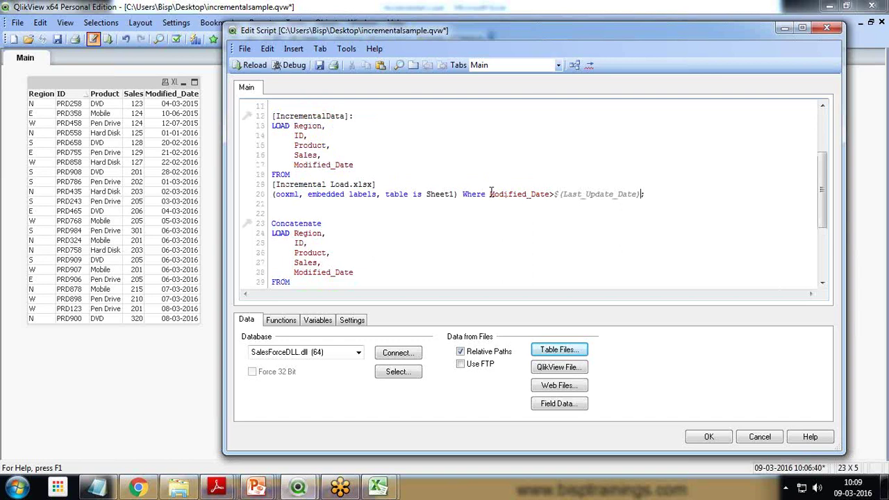
{"action": "left_click_drag", "start_coordinate": [491, 194], "coordinate": [635, 194]}
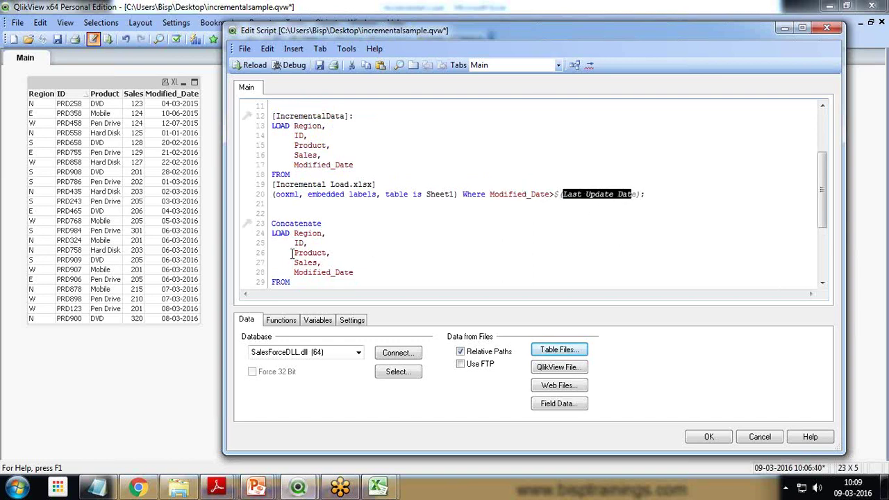
{"action": "left_click_drag", "start_coordinate": [276, 234], "coordinate": [314, 278]}
{"action": "scroll", "coordinate": [314, 278], "scroll_direction": "down", "scroll_amount": 3}
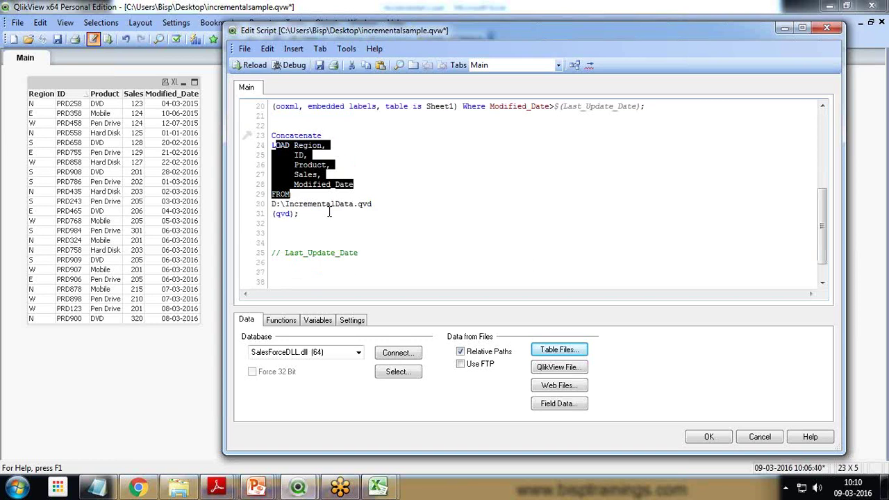
{"action": "scroll", "coordinate": [336, 216], "scroll_direction": "up", "scroll_amount": 4}
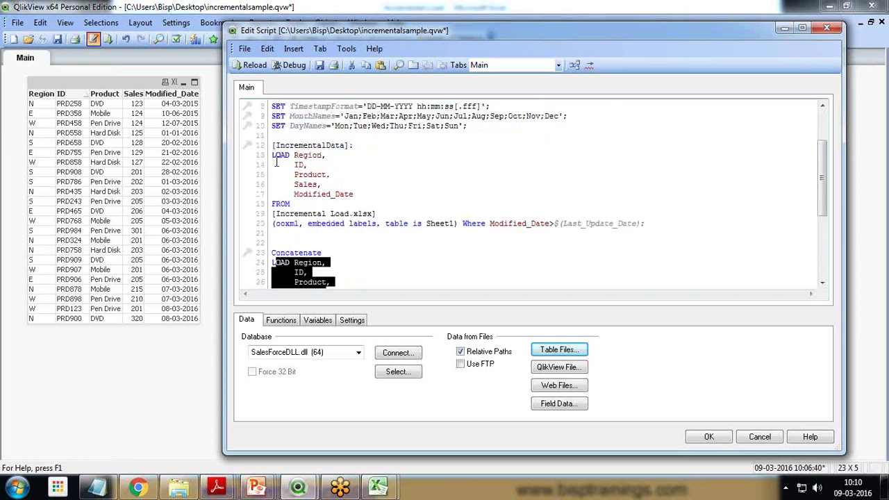
{"action": "left_click", "coordinate": [319, 65]}
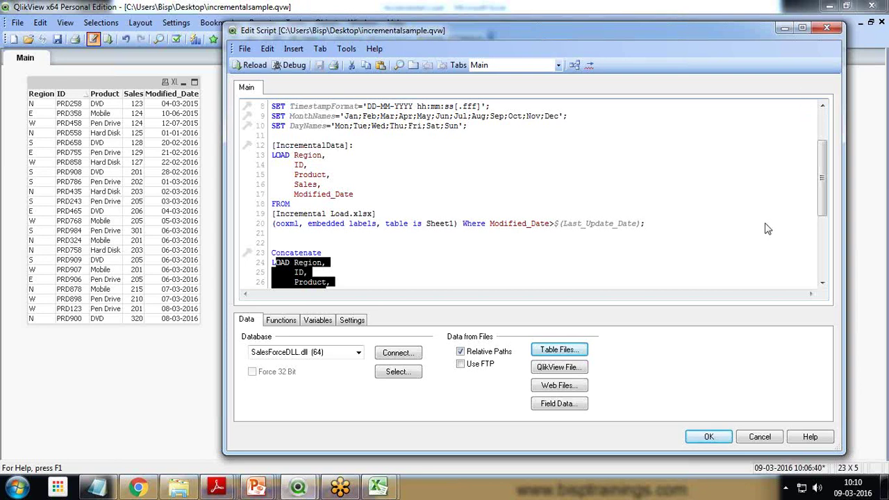
Reload with Ctrl+R and check the log: 2 lines from Sheet1, 25 from the QVD.
{"action": "key", "text": "ctrl+r"}
{"action": "left_click_drag", "start_coordinate": [434, 54], "coordinate": [297, 98]}
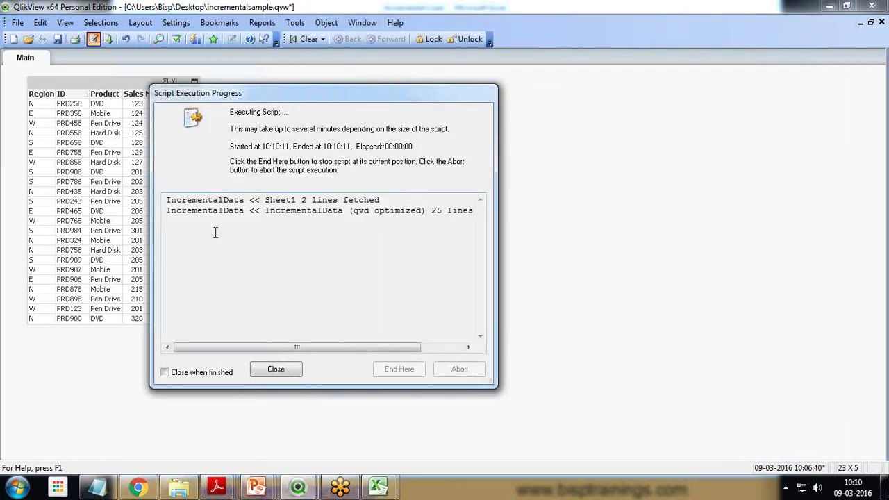
{"action": "double_click", "coordinate": [173, 200]}
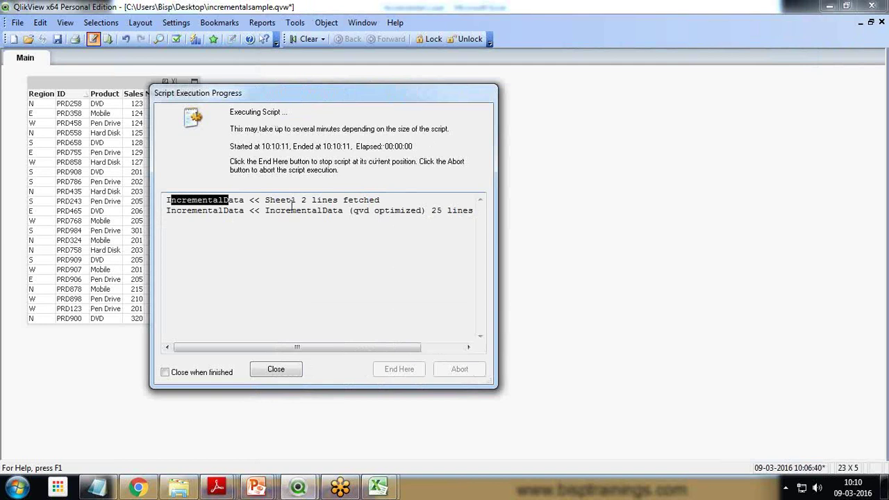
{"action": "left_click", "coordinate": [292, 200]}
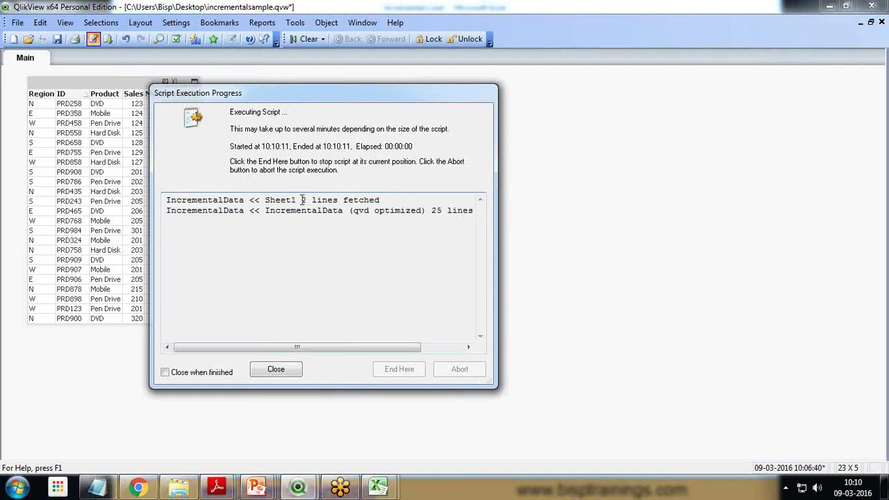
{"action": "left_click_drag", "start_coordinate": [301, 200], "coordinate": [376, 200]}
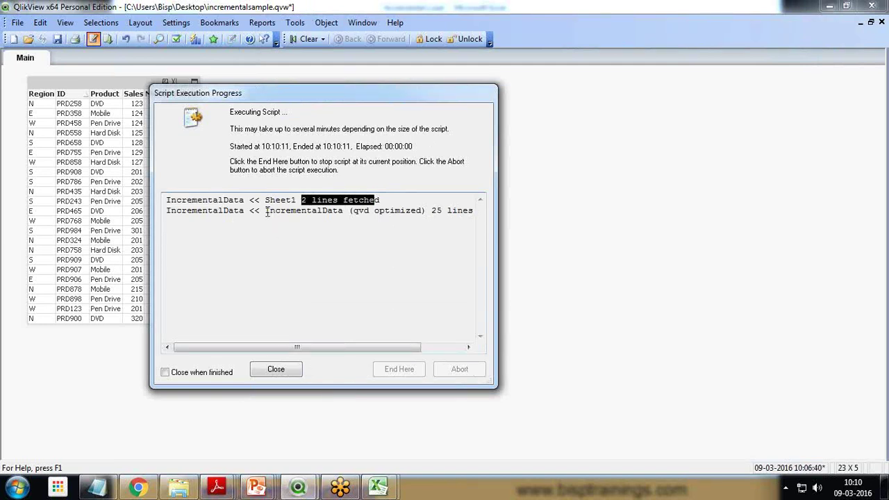
{"action": "left_click_drag", "start_coordinate": [264, 211], "coordinate": [473, 211]}
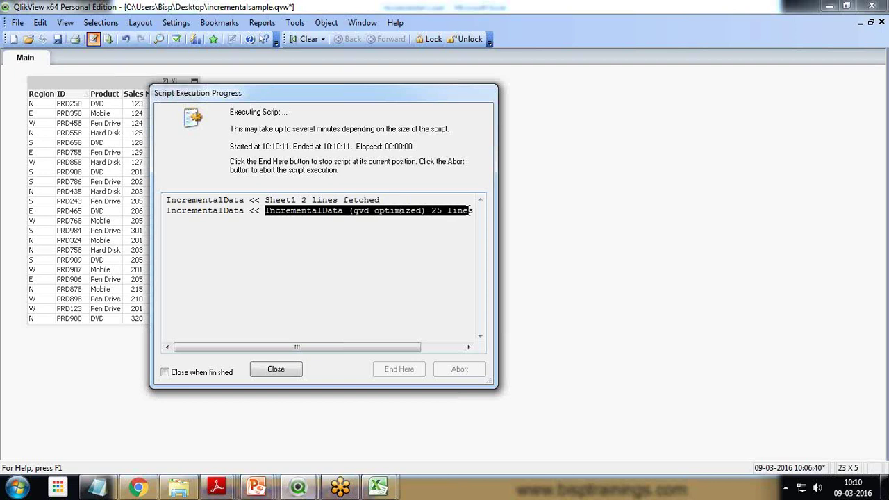
{"action": "left_click_drag", "start_coordinate": [297, 200], "coordinate": [311, 200]}
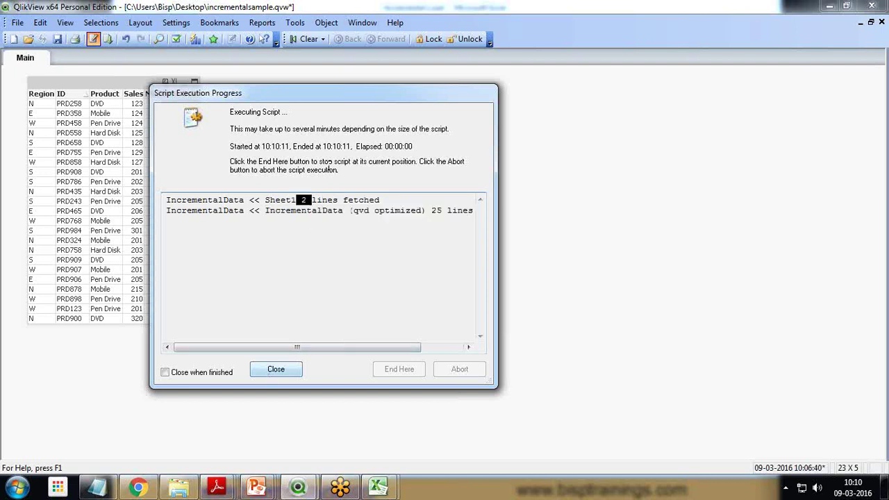
{"action": "mouse_move", "coordinate": [296, 347]}
{"action": "left_mouse_down"}
{"action": "mouse_move", "coordinate": [373, 348]}
{"action": "mouse_move", "coordinate": [312, 347]}
{"action": "left_mouse_up"}
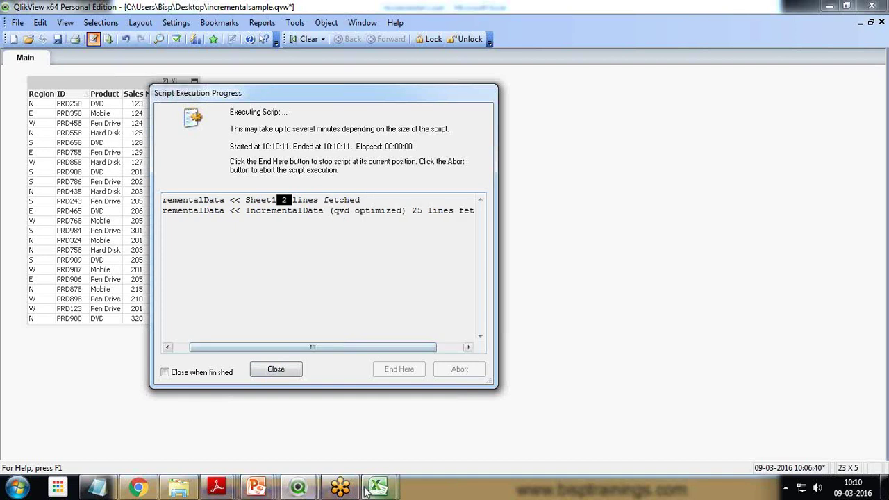
Check row 25 (PRD400) in the Excel source data.
{"action": "mouse_move", "coordinate": [378, 486]}
{"action": "left_click", "coordinate": [455, 417]}
{"action": "left_click", "coordinate": [8, 283]}
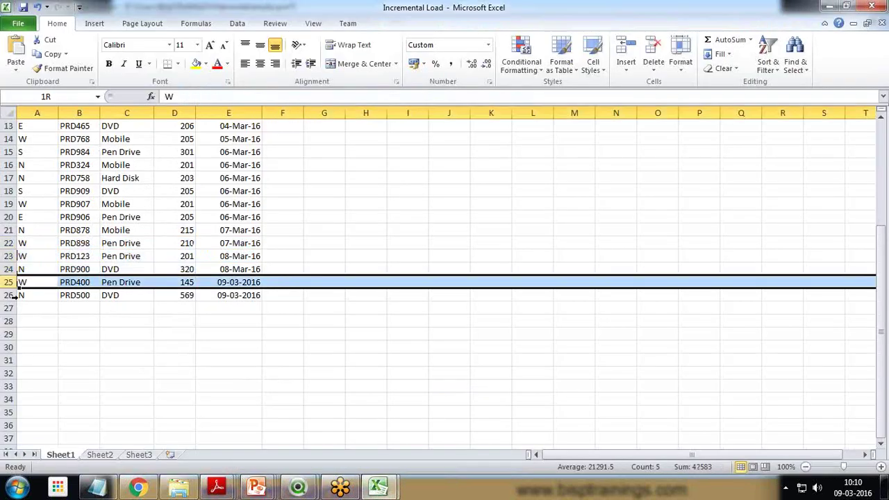
Close the reload log and confirm Sheet Properties to show the refreshed 25-row table.
{"action": "left_click", "coordinate": [297, 487]}
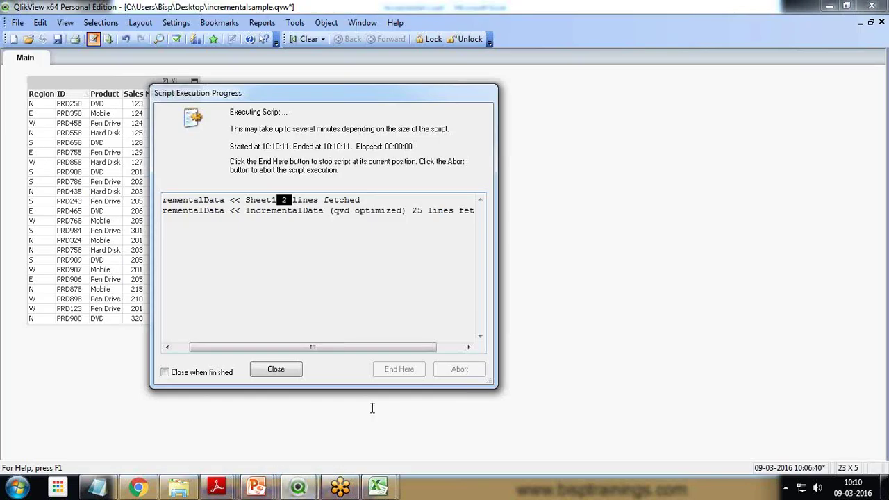
{"action": "left_click_drag", "start_coordinate": [343, 349], "coordinate": [369, 349]}
{"action": "left_click", "coordinate": [275, 373]}
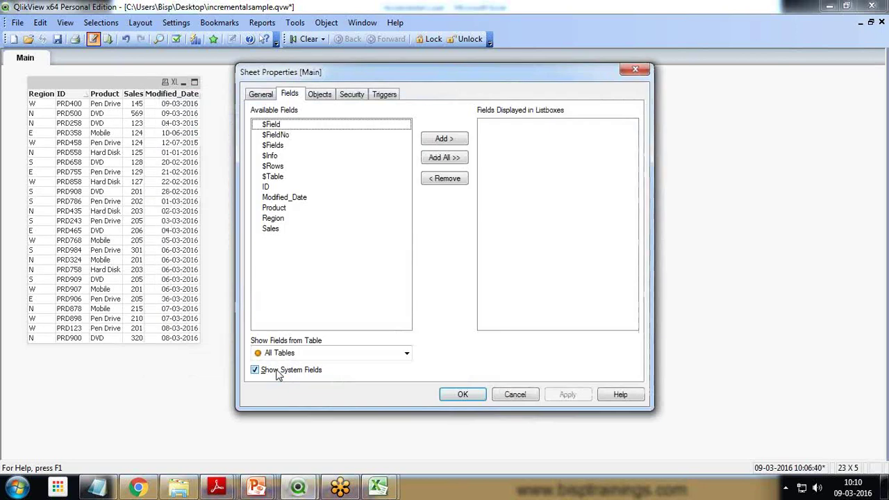
{"action": "left_click", "coordinate": [464, 396]}
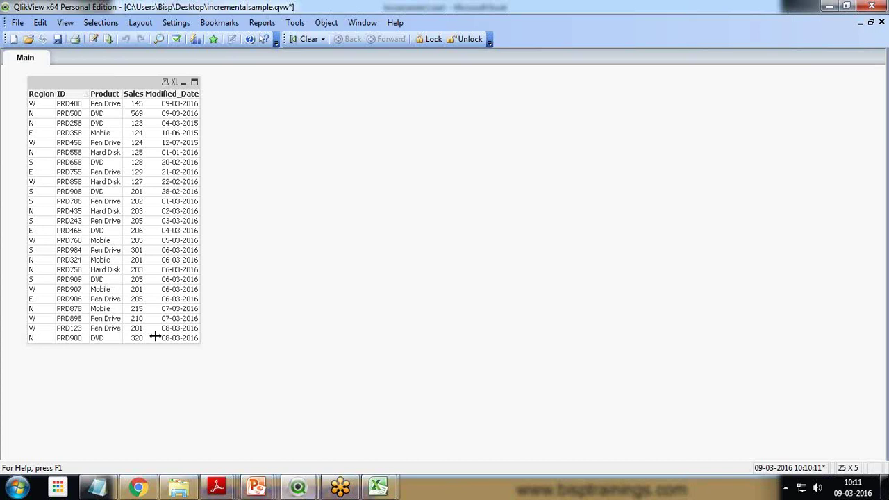
{"action": "left_click", "coordinate": [378, 487]}
Change the ID in cell B25 from PRD400 to PRD909.
{"action": "left_click", "coordinate": [49, 306]}
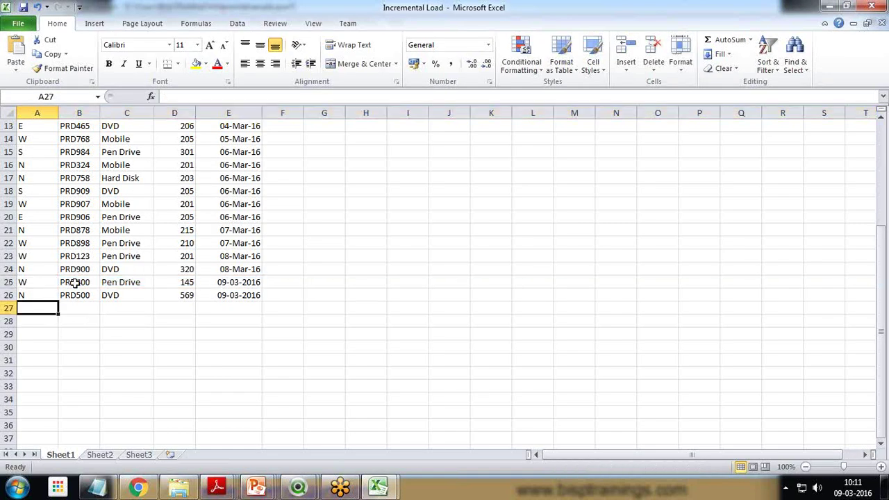
{"action": "left_click", "coordinate": [74, 282]}
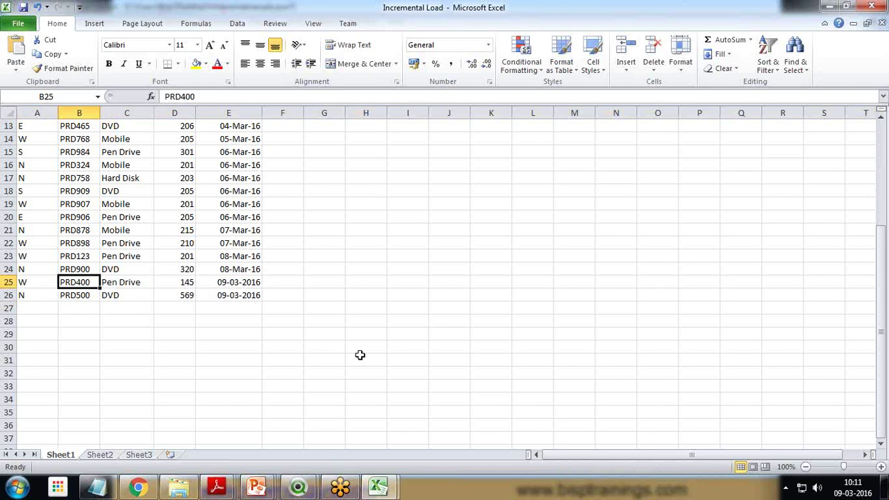
{"action": "left_click", "coordinate": [66, 270]}
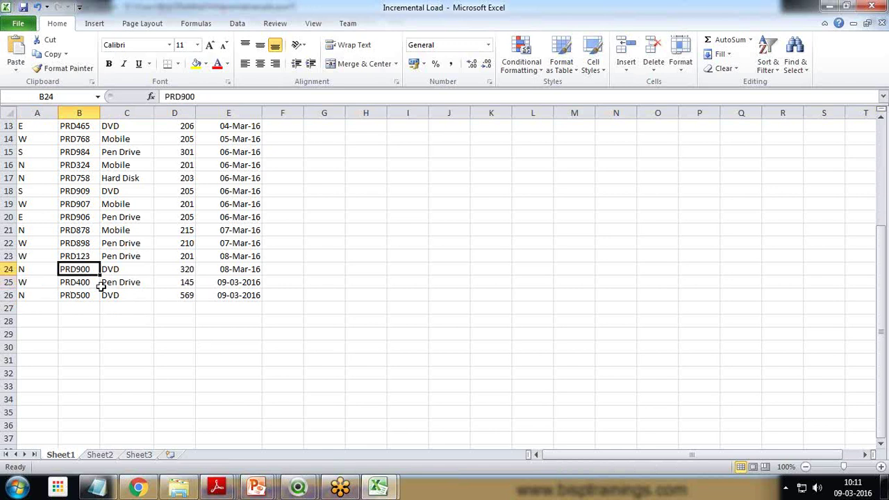
{"action": "left_click", "coordinate": [79, 285]}
{"action": "type", "text": "PRD"}
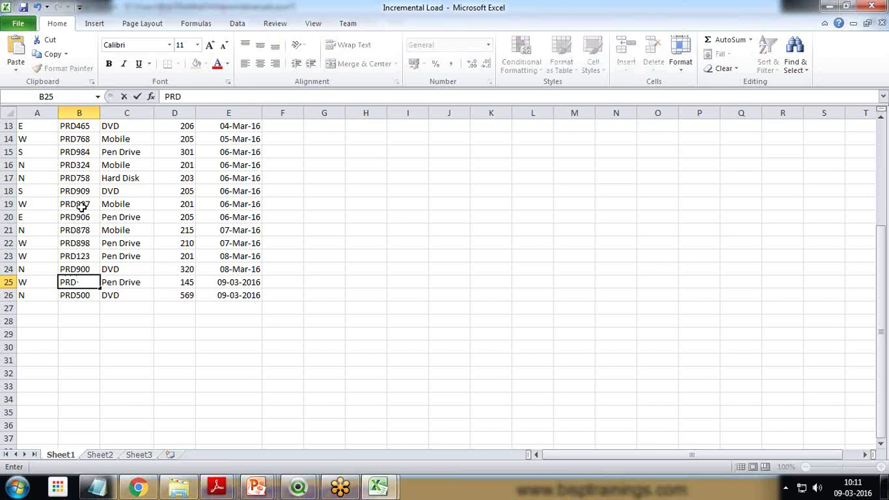
{"action": "type", "text": "909"}
{"action": "left_click", "coordinate": [18, 190]}
Set row 25's region to S, product to DVD and sales to 200.
{"action": "left_click", "coordinate": [31, 281]}
{"action": "type", "text": "S"}
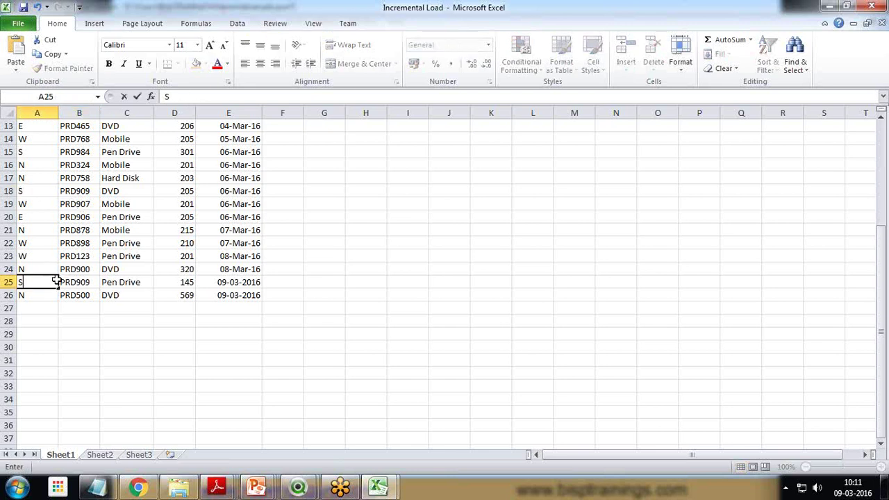
{"action": "left_click", "coordinate": [137, 283]}
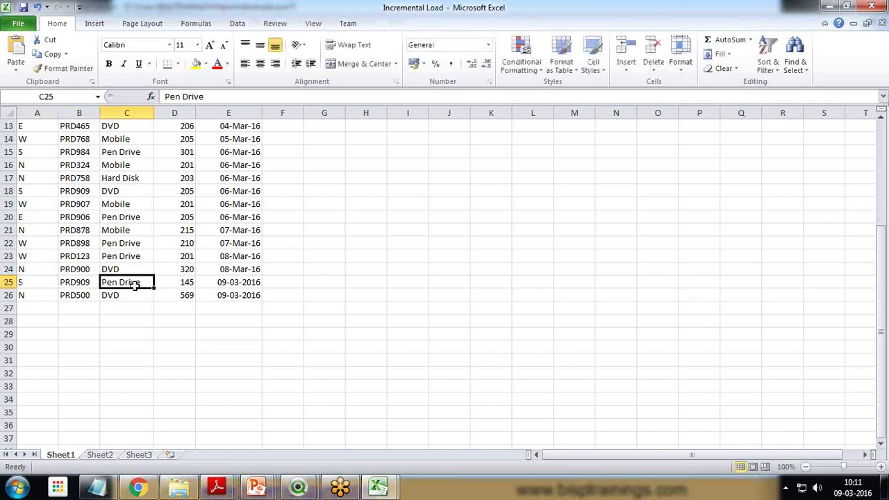
{"action": "type", "text": "DVD"}
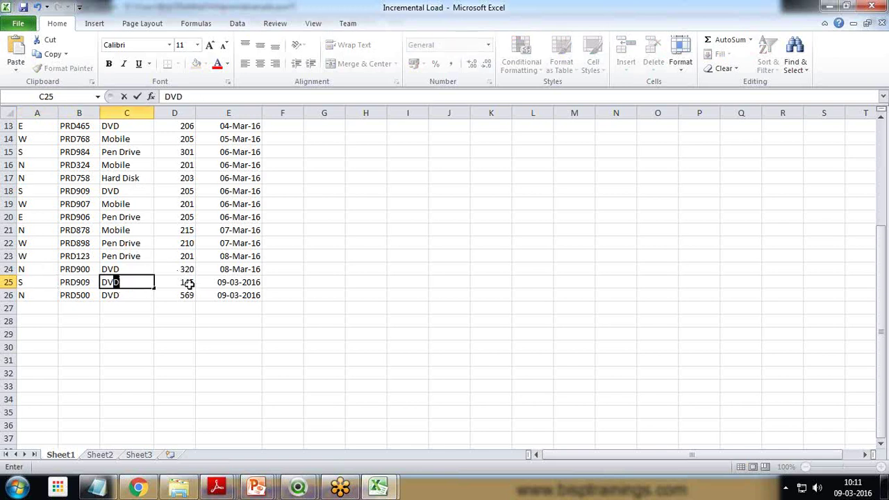
{"action": "left_click", "coordinate": [182, 282]}
{"action": "type", "text": "200"}
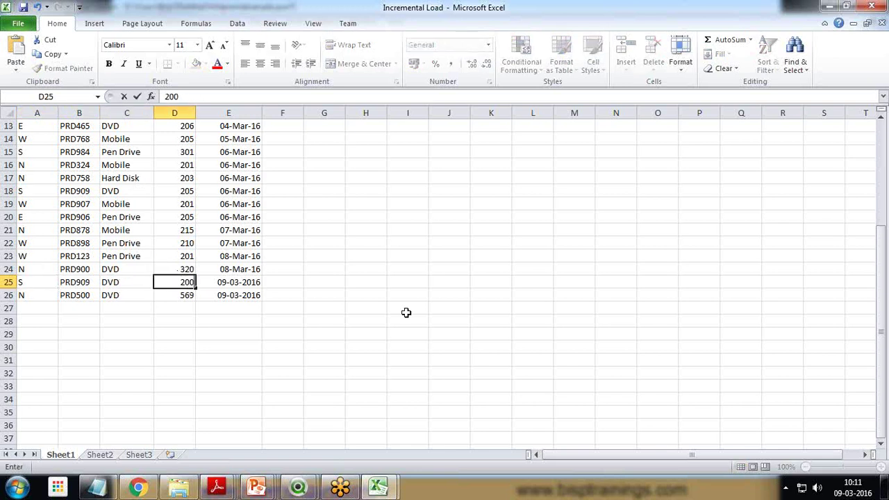
{"action": "left_click", "coordinate": [382, 345]}
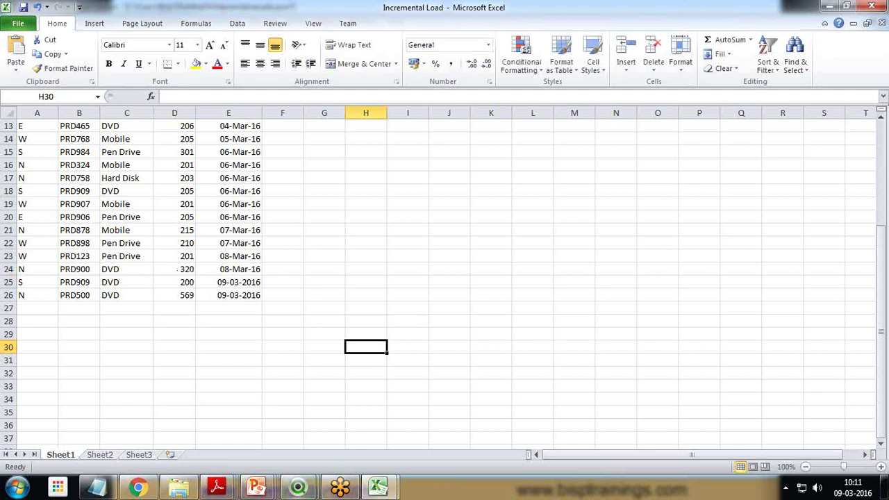
{"action": "mouse_move", "coordinate": [297, 486]}
{"action": "left_click", "coordinate": [367, 430]}
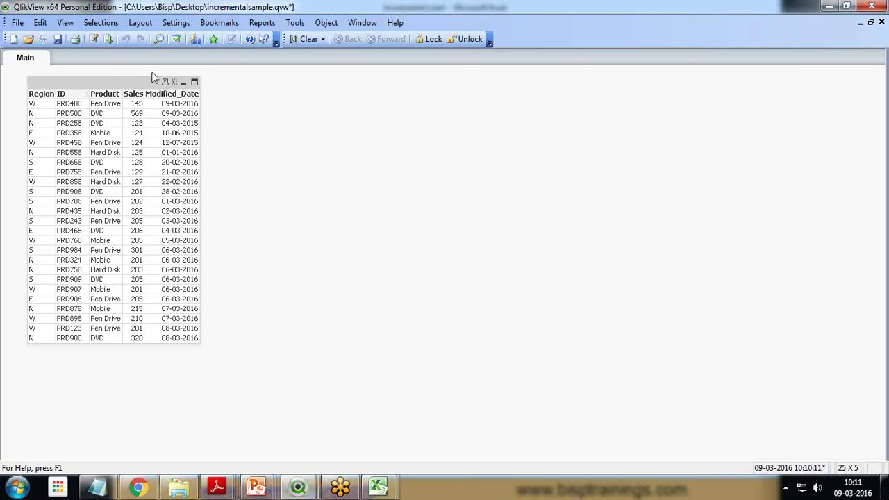
Reload the document and close the progress log to show PRD909 with sales 205 and 200.
{"action": "left_click", "coordinate": [101, 42]}
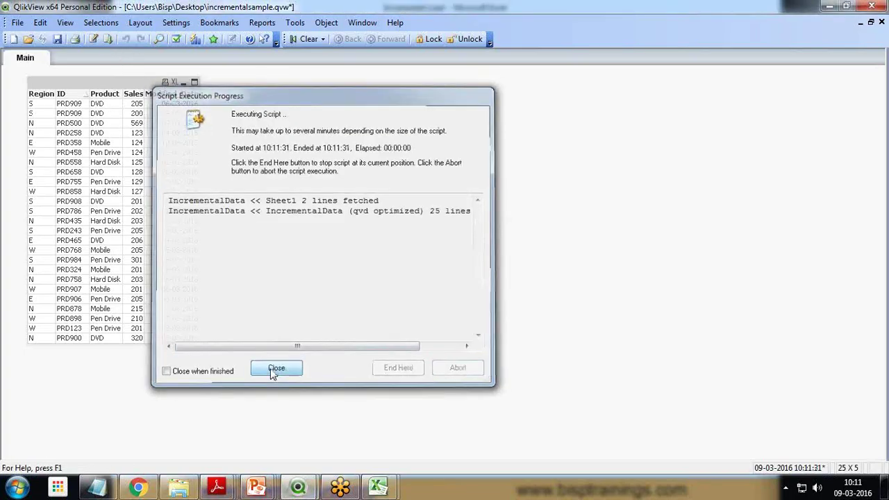
{"action": "left_click", "coordinate": [299, 369]}
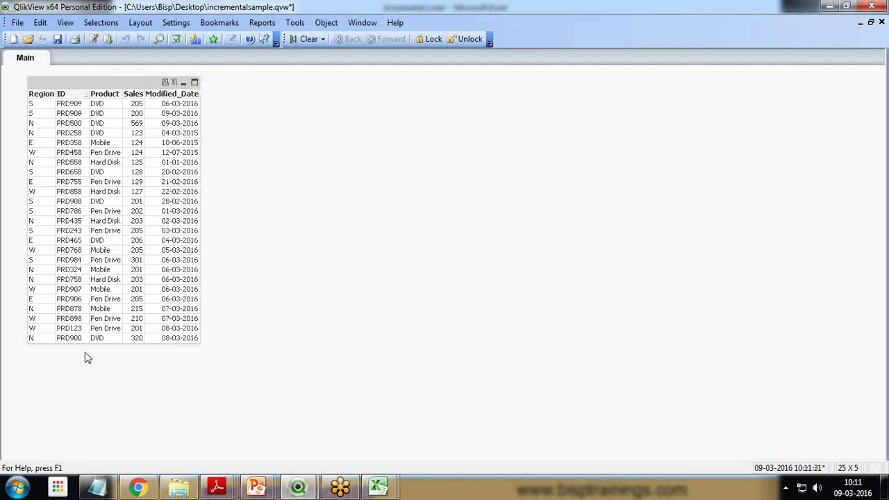
{"action": "left_click", "coordinate": [775, 236]}
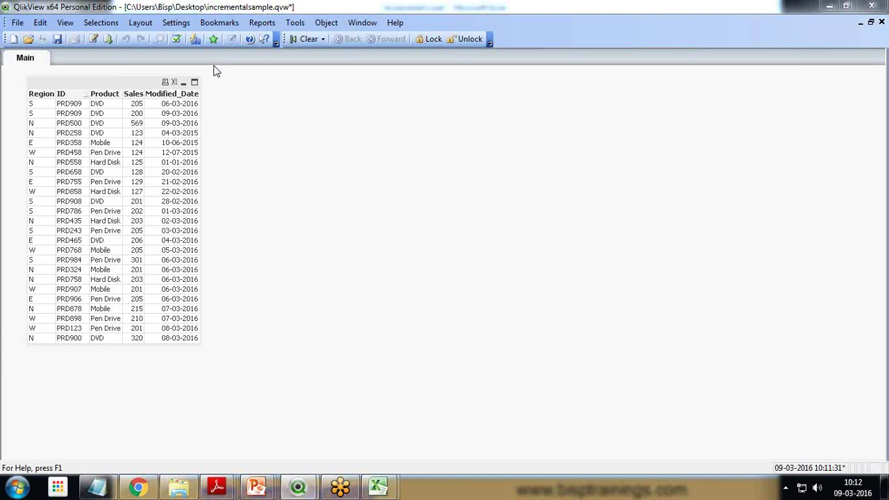
Start a 'Where not' condition after (qvd) on line 39 of the QVD load.
{"action": "left_click", "coordinate": [94, 39]}
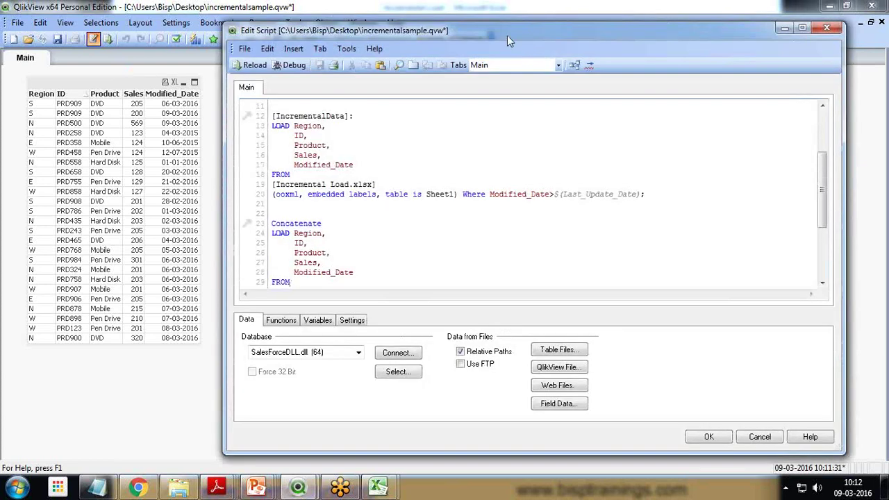
{"action": "left_click_drag", "start_coordinate": [507, 34], "coordinate": [387, 50]}
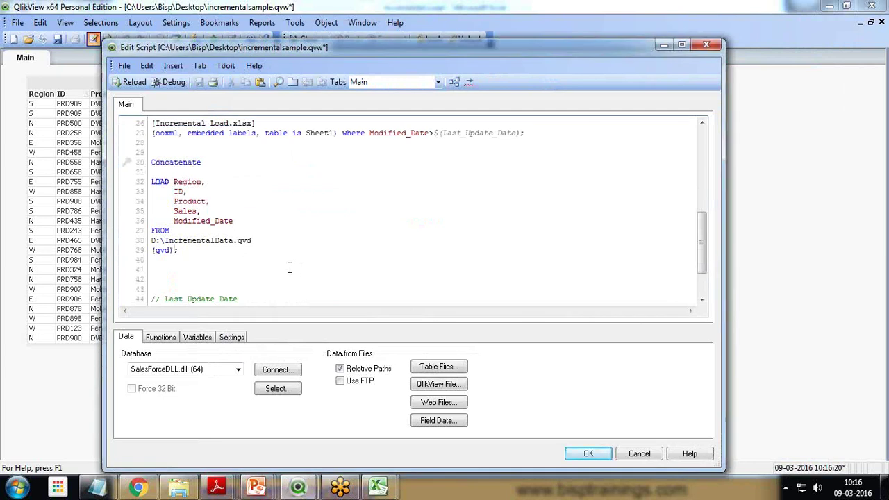
{"action": "type", "text": "Where"}
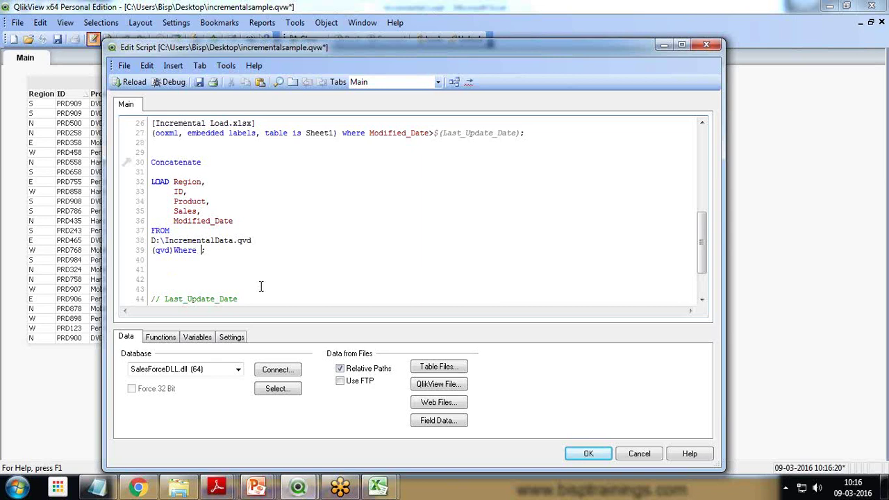
{"action": "left_click", "coordinate": [202, 250]}
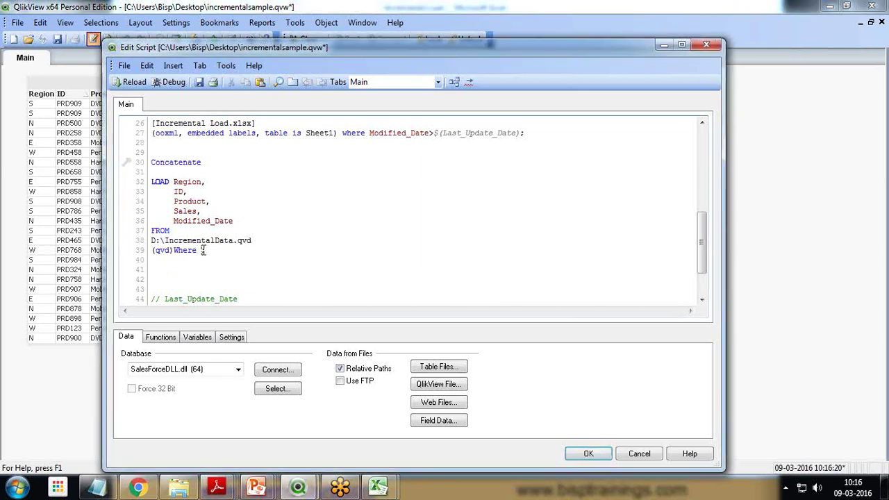
{"action": "type", "text": "no"}
{"action": "key", "text": "Down"}
{"action": "key", "text": "Down"}
{"action": "key", "text": "Down"}
{"action": "key", "text": "Down"}
{"action": "key", "text": "Down"}
{"action": "key", "text": "Down"}
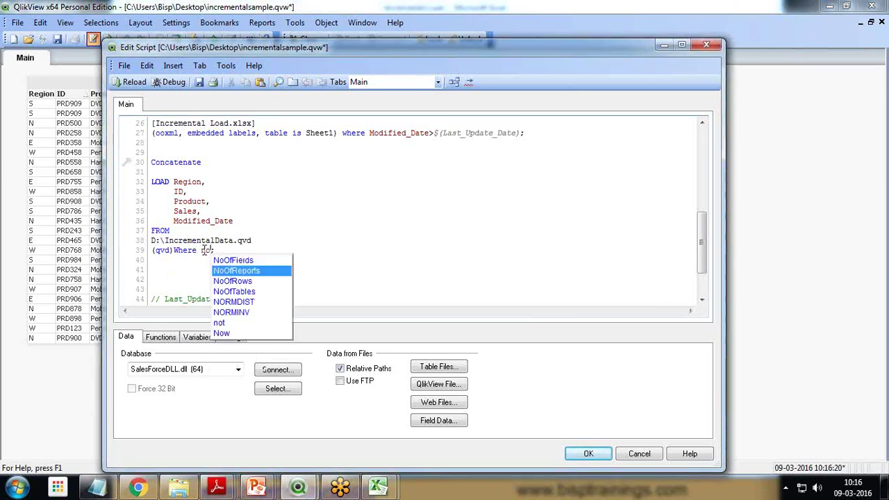
{"action": "key", "text": "Return"}
Complete the condition as Exists (ID) and save the script.
{"action": "type", "text": "e"}
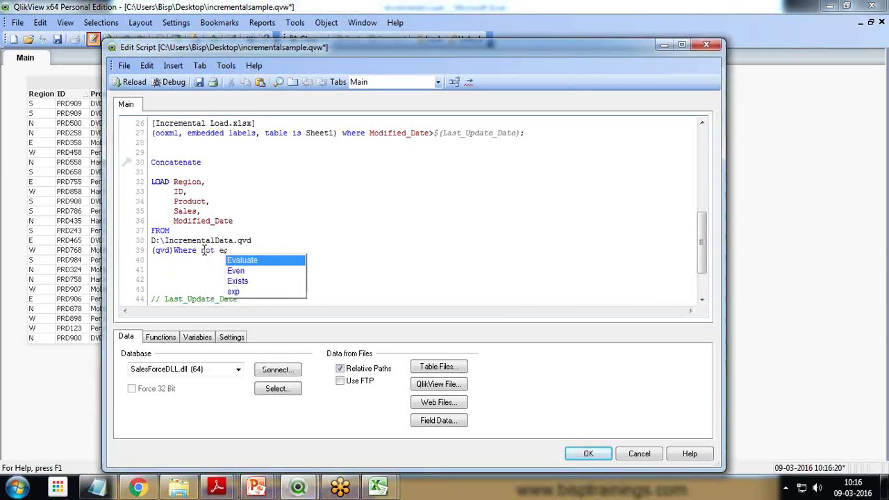
{"action": "key", "text": "Down"}
{"action": "key", "text": "Down"}
{"action": "key", "text": "Down"}
{"action": "key", "text": "Up"}
{"action": "key", "text": "Return"}
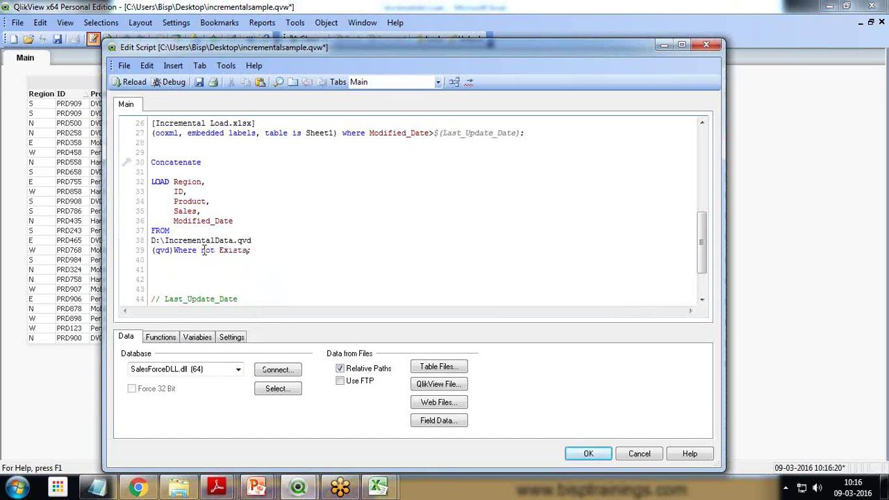
{"action": "type", "text": "(ID)"}
{"action": "left_click", "coordinate": [201, 82]}
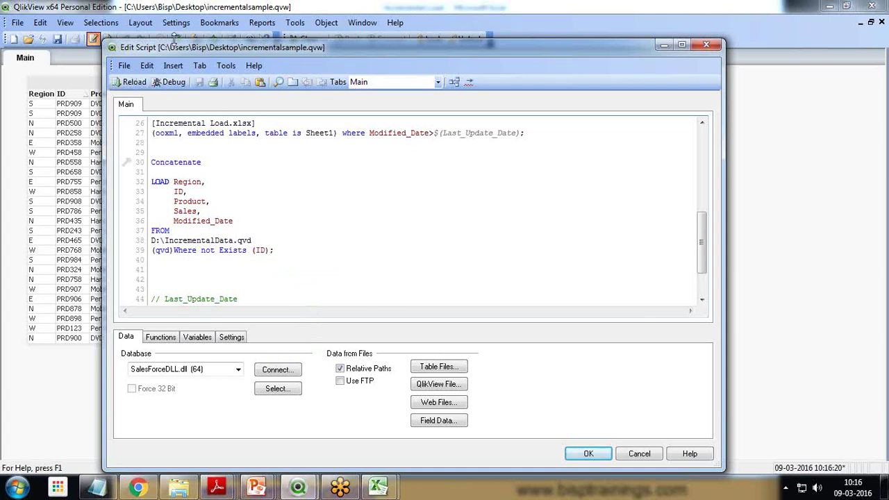
{"action": "left_click_drag", "start_coordinate": [168, 48], "coordinate": [266, 47]}
Reload with the edited script and confirm, leaving 24 rows with a single PRD909.
{"action": "left_click", "coordinate": [232, 83]}
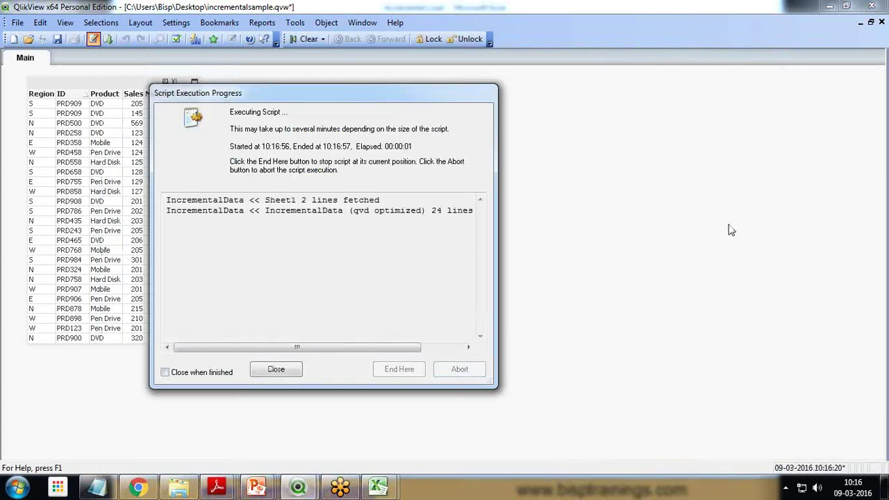
{"action": "left_click", "coordinate": [281, 375]}
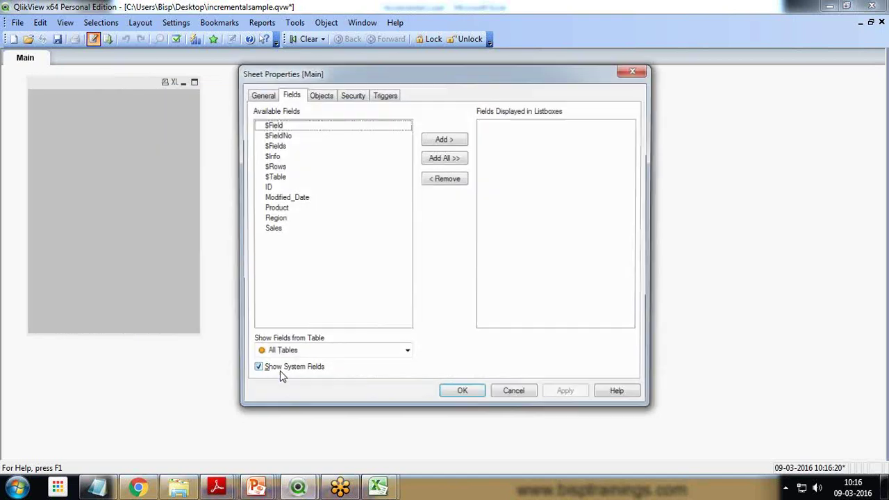
{"action": "left_click", "coordinate": [464, 395]}
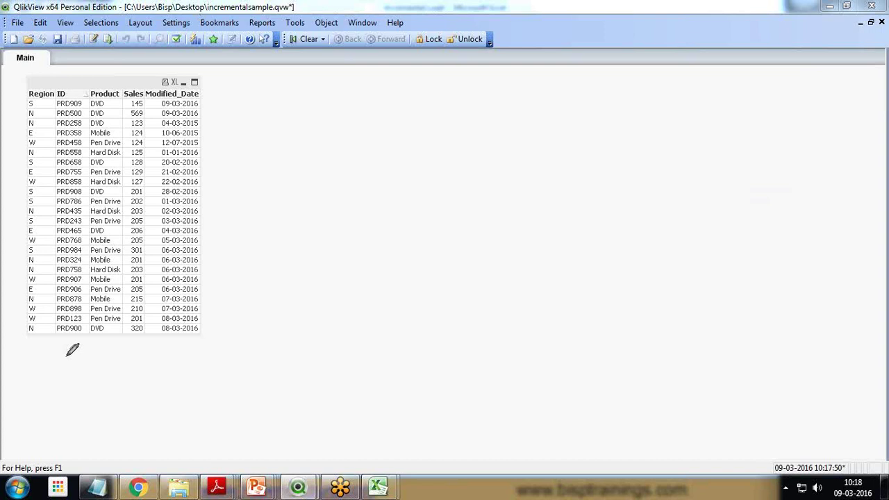
{"action": "left_click_drag", "start_coordinate": [21, 107], "coordinate": [36, 106]}
{"action": "left_click_drag", "start_coordinate": [20, 337], "coordinate": [89, 338]}
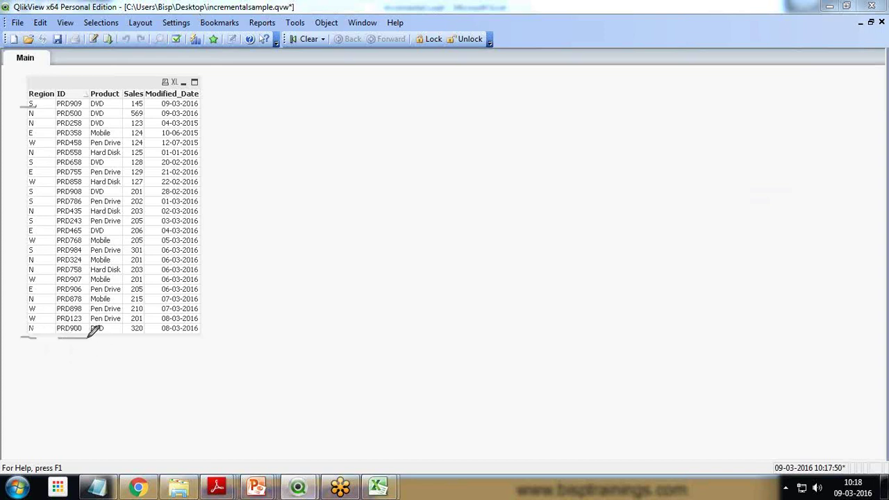